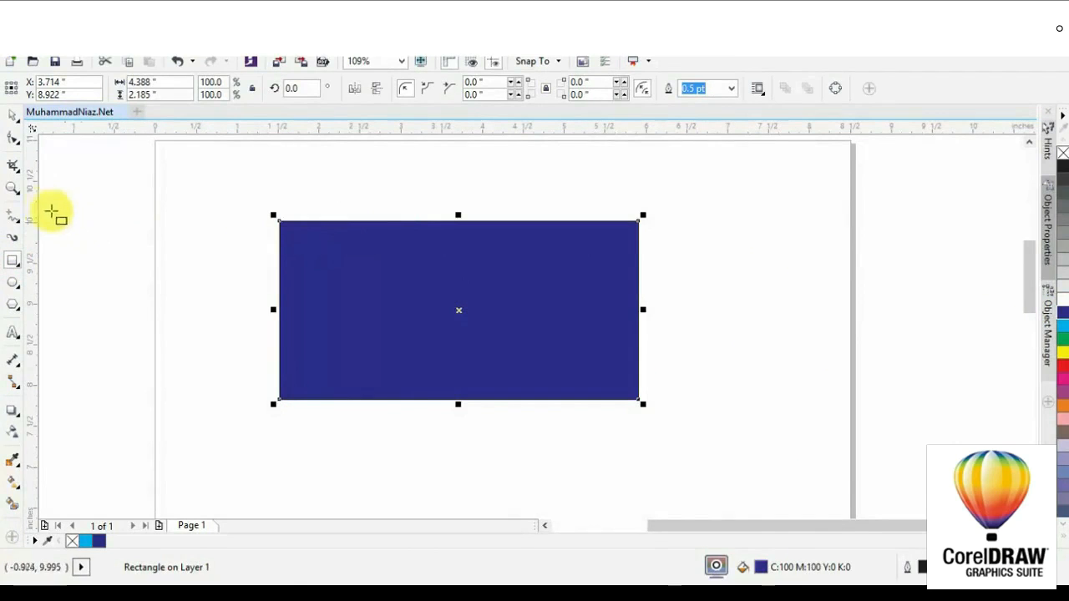
pyautogui.click(18, 166)
pyautogui.click(17, 167)
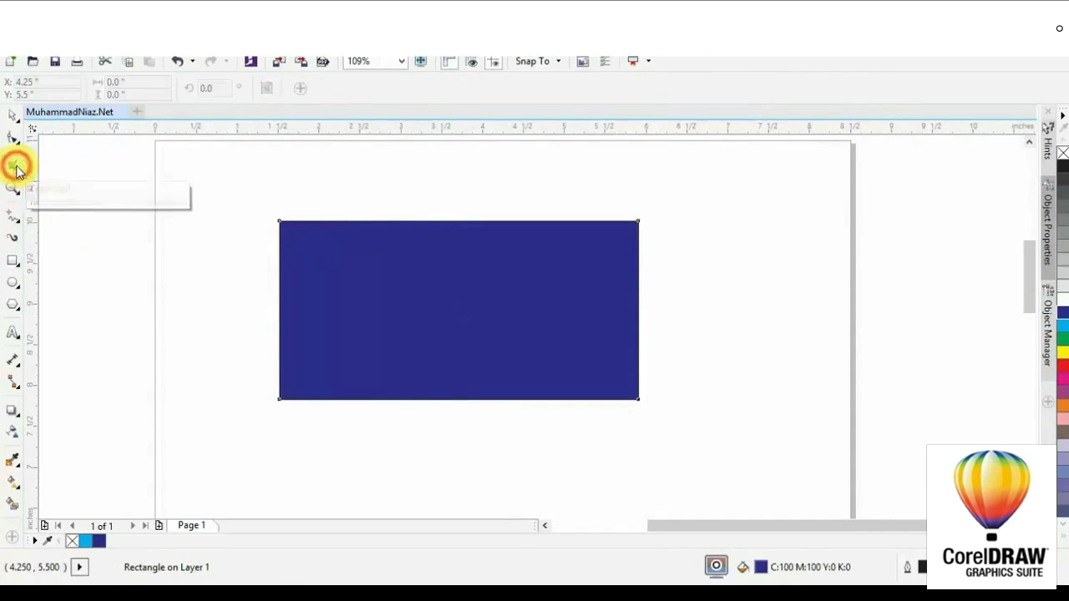
pyautogui.click(67, 221)
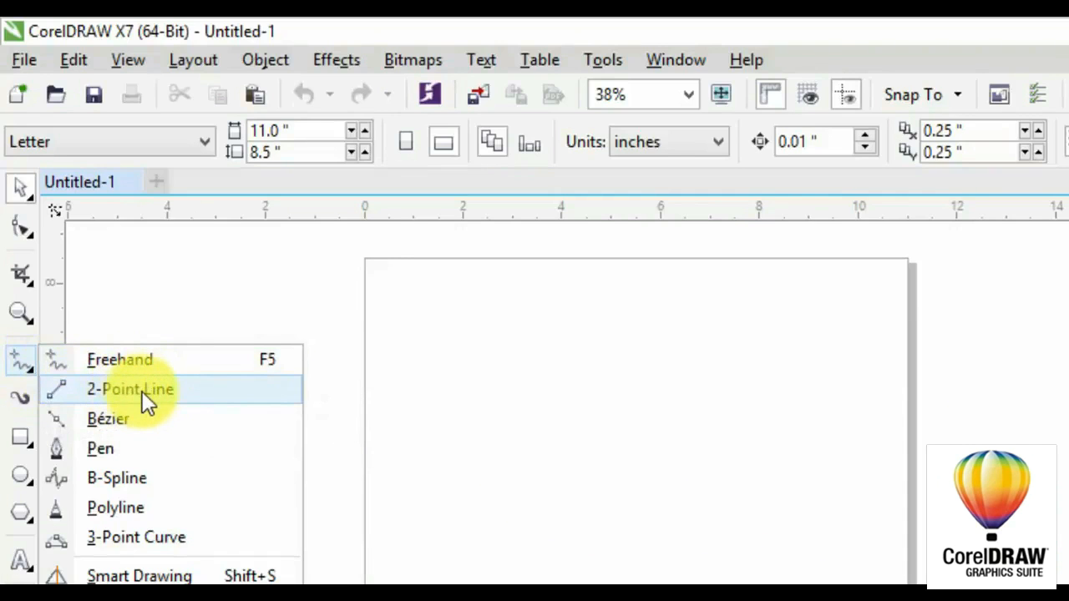
# Draw a horizontal line about 7 inches long across the upper part of the page with the 2-Point Line tool.
pyautogui.click(142, 391)
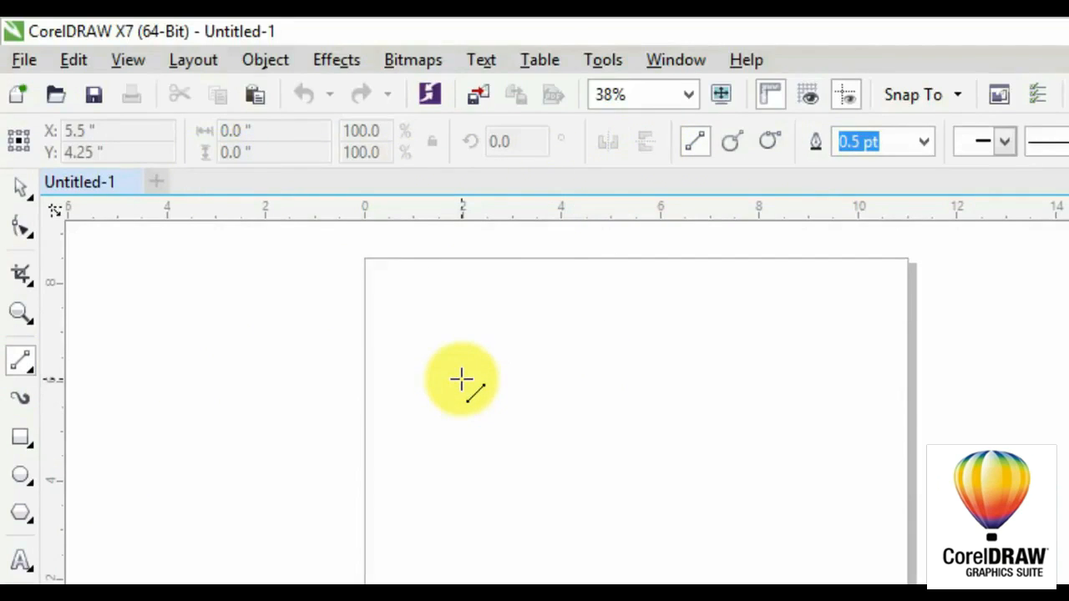
pyautogui.moveTo(461, 379); pyautogui.dragTo(809, 379)
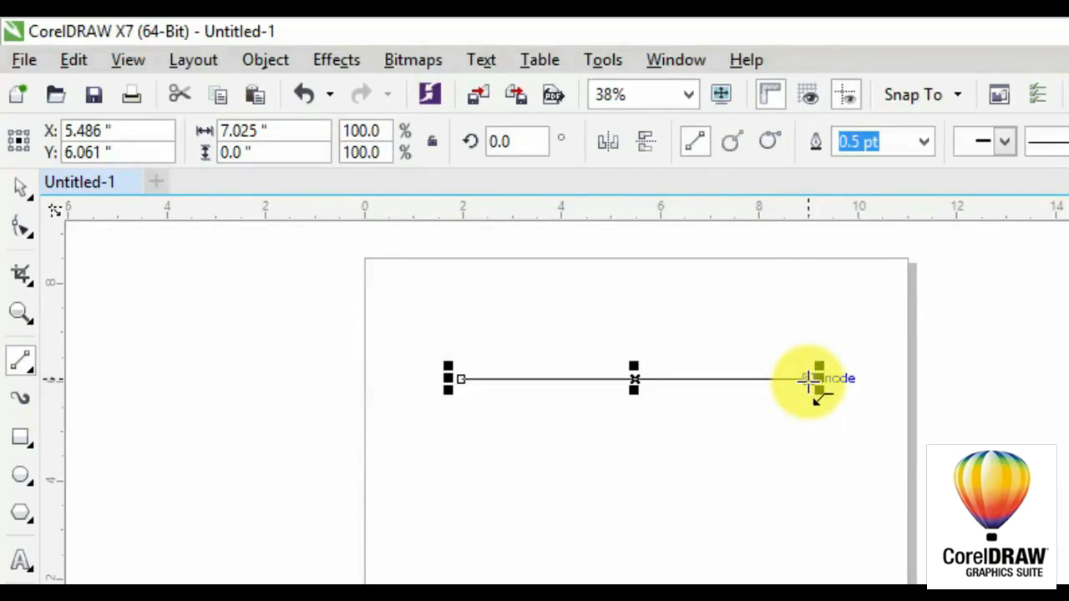
# Try extending the line into an inverted triangle with two more connected segments, and undo both segments.
pyautogui.moveTo(809, 379)
pyautogui.mouseDown()
pyautogui.moveTo(797, 410)
pyautogui.moveTo(692, 489)
pyautogui.moveTo(642, 549)
pyautogui.moveTo(634, 580)
pyautogui.mouseUp()
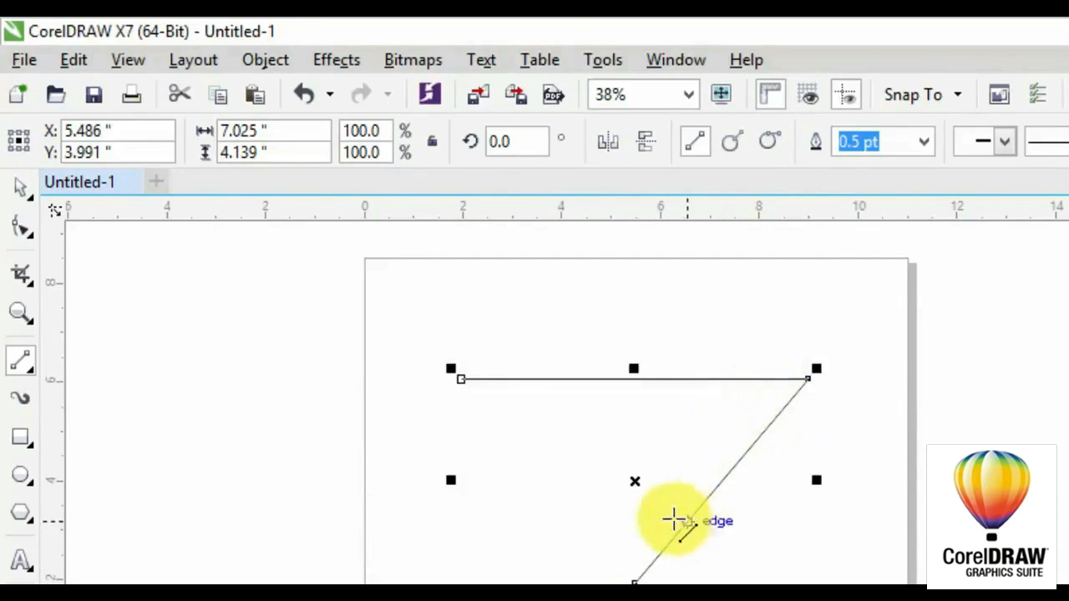
pyautogui.moveTo(462, 378); pyautogui.dragTo(635, 579)
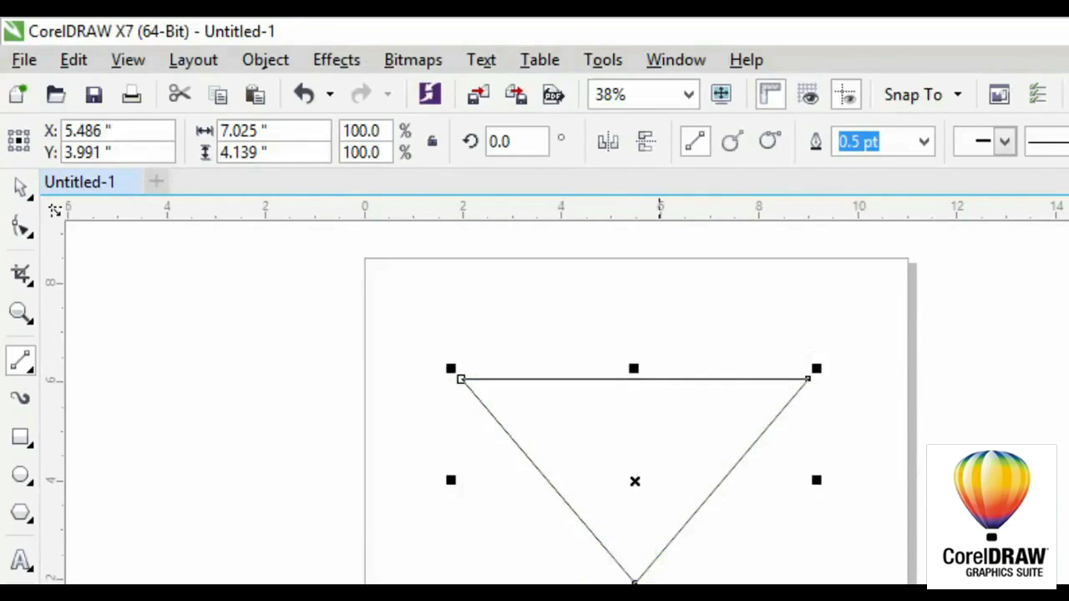
pyautogui.hotkey('ctrl', 'z')
pyautogui.hotkey('ctrl', 'z')
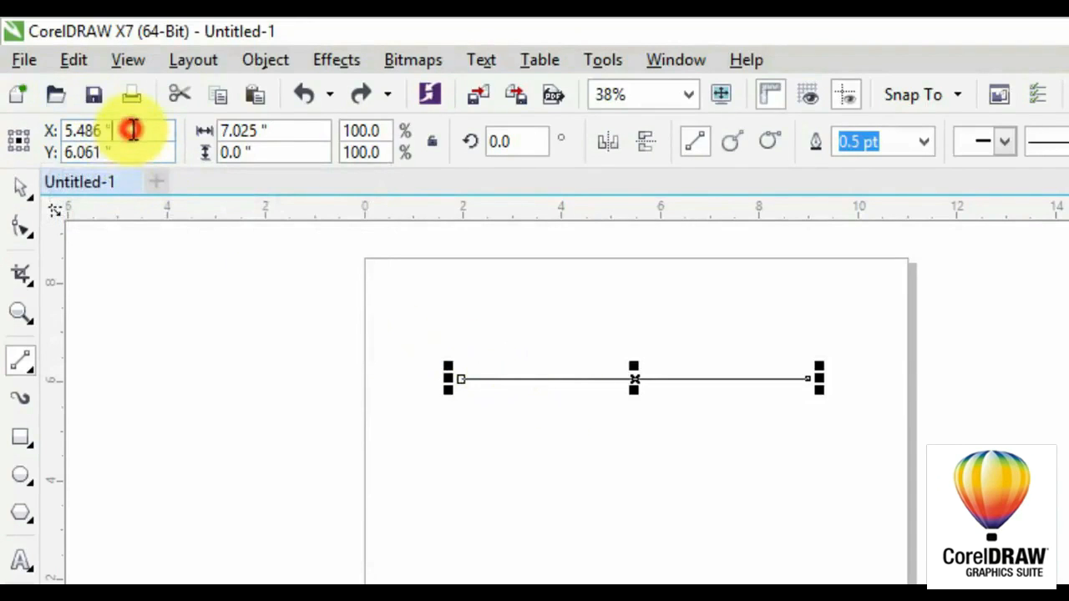
# Set the horizontal line's X position to 3 inches.
pyautogui.click(132, 146)
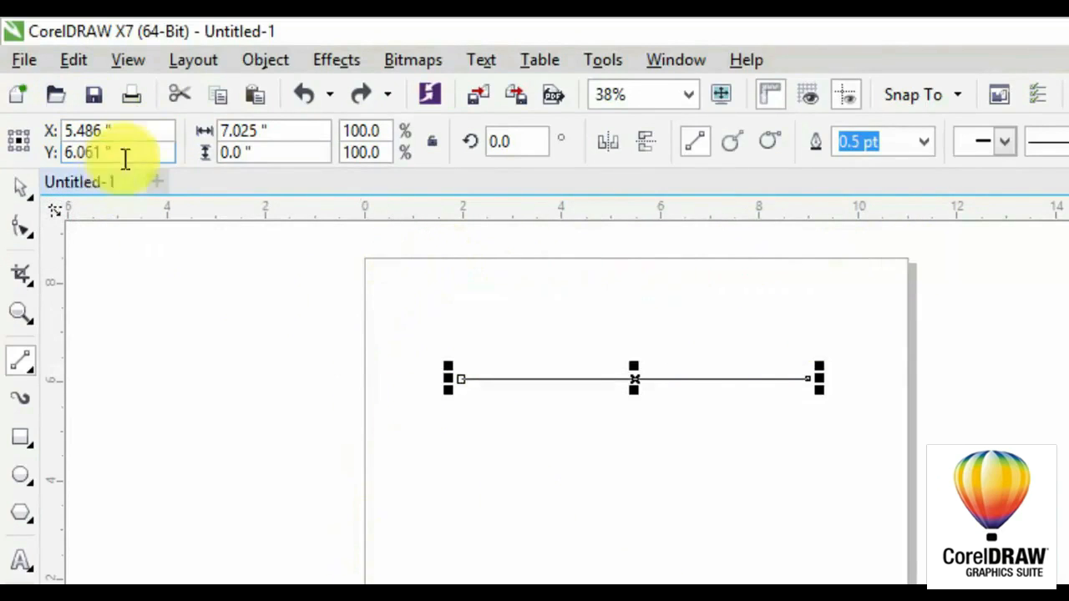
pyautogui.click(120, 122)
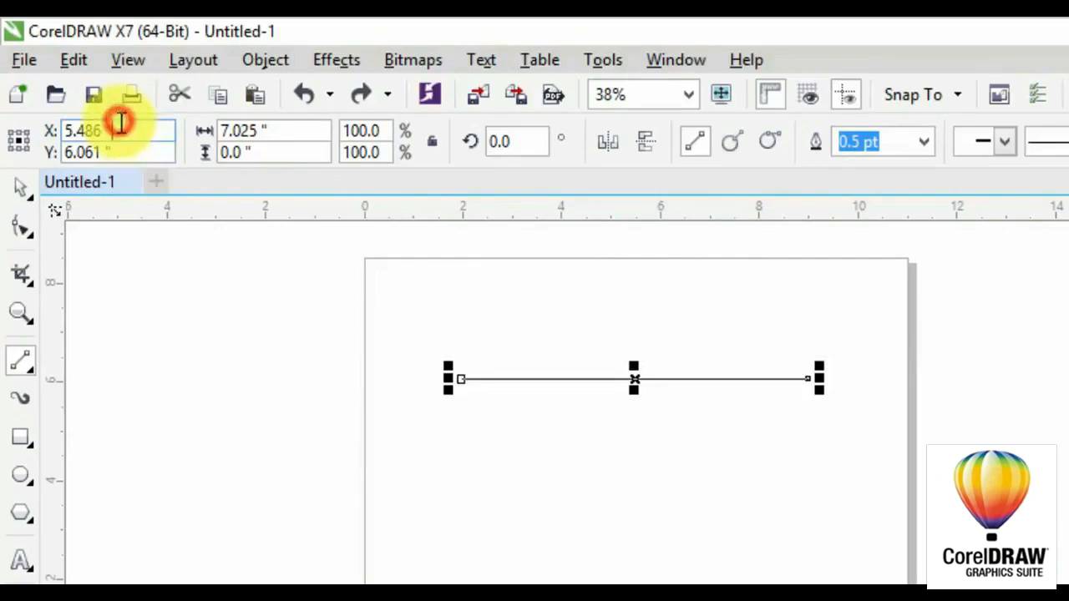
pyautogui.click(129, 133)
pyautogui.click(131, 134)
pyautogui.click(159, 126)
pyautogui.doubleClick(86, 126)
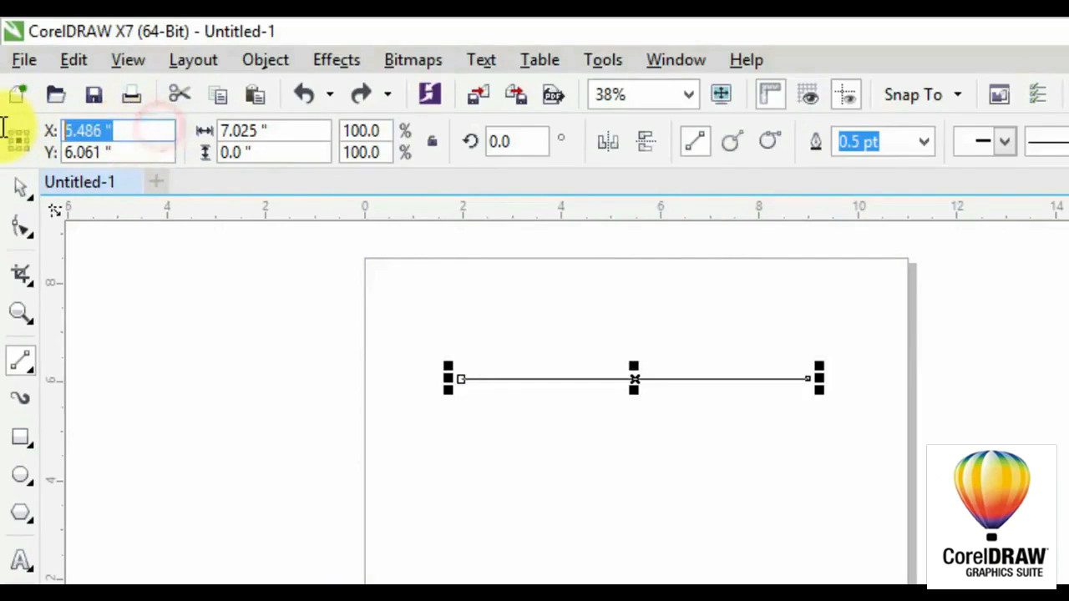
pyautogui.write('3')
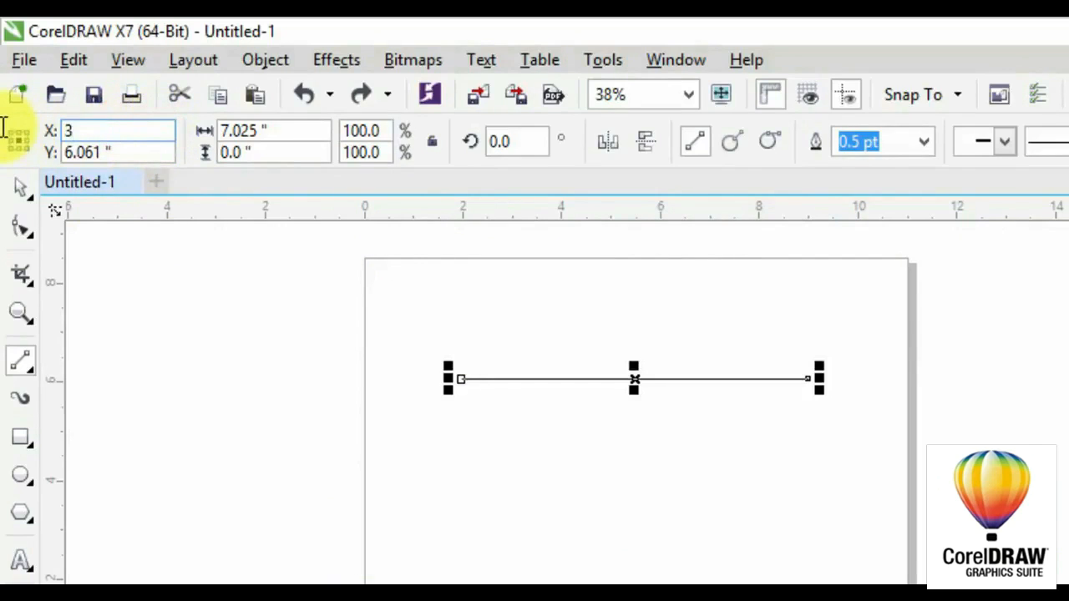
pyautogui.press('Return')
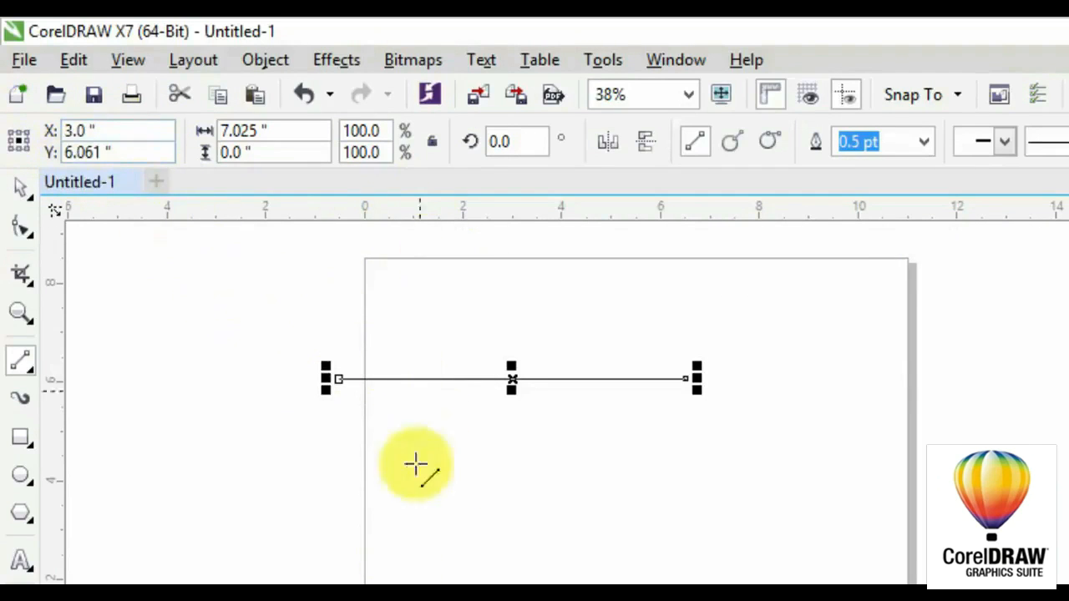
# Set the horizontal line's Y position to 2 inches.
pyautogui.click(125, 154)
pyautogui.moveTo(100, 156); pyautogui.dragTo(5, 157)
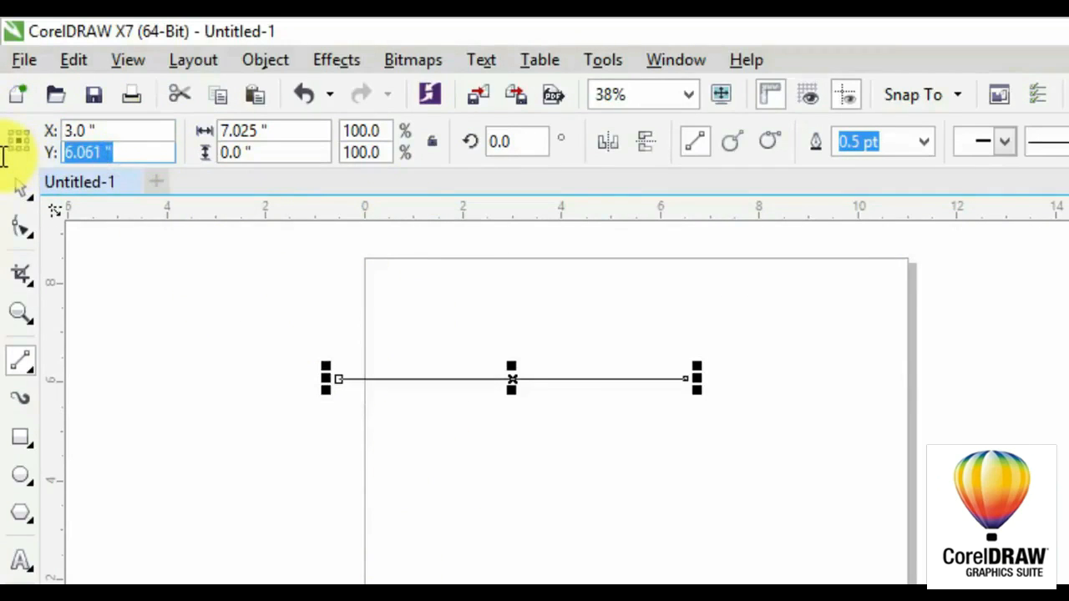
pyautogui.write('2')
pyautogui.press('Return')
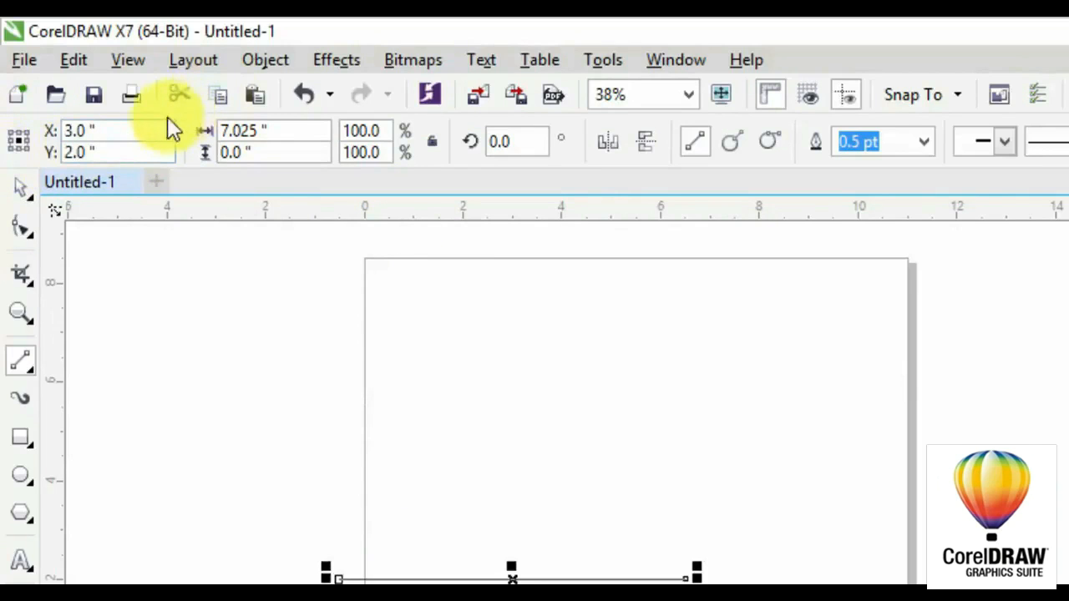
# Move the line freehand back up the page to about X 4.58, Y 5.95 inches and reactivate the 2-Point Line tool.
pyautogui.click(20, 189)
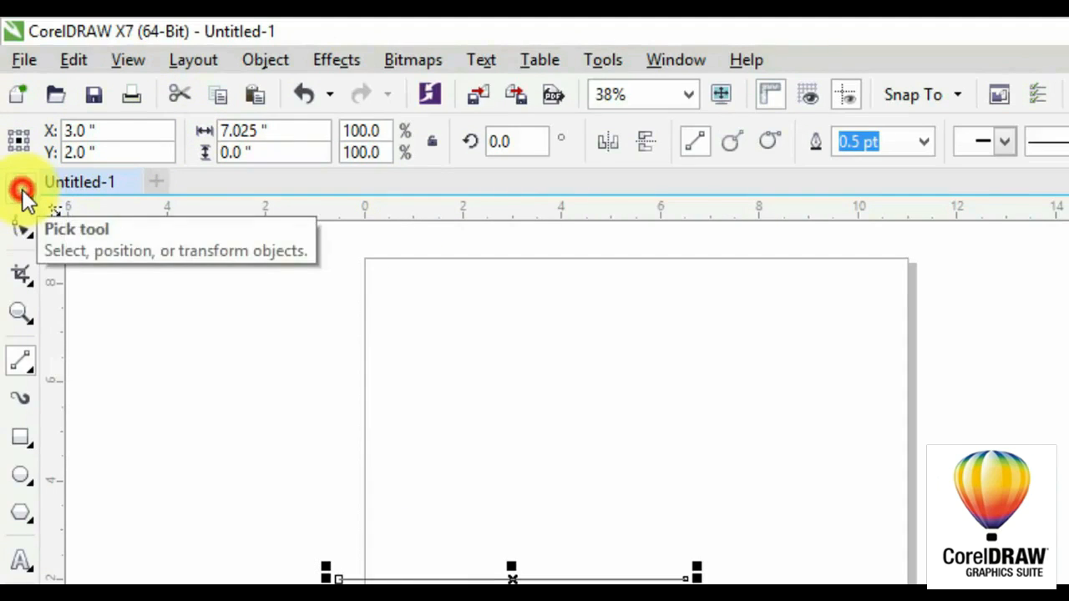
pyautogui.moveTo(573, 577)
pyautogui.mouseDown()
pyautogui.moveTo(619, 510)
pyautogui.moveTo(651, 384)
pyautogui.mouseUp()
pyautogui.click(21, 359)
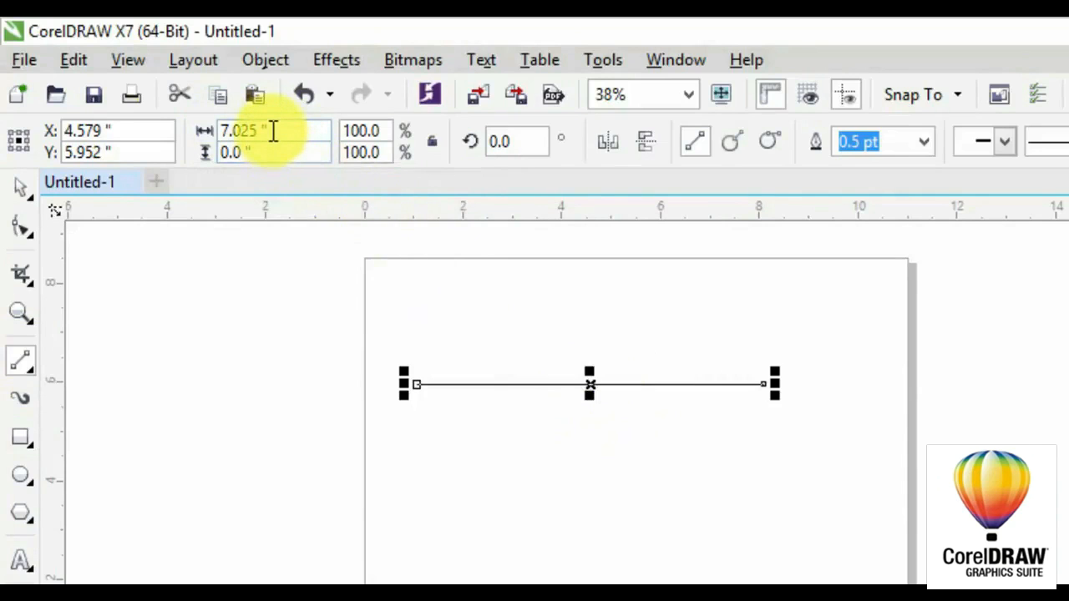
# Set the horizontal line's width to 5 inches.
pyautogui.moveTo(272, 131); pyautogui.dragTo(203, 131)
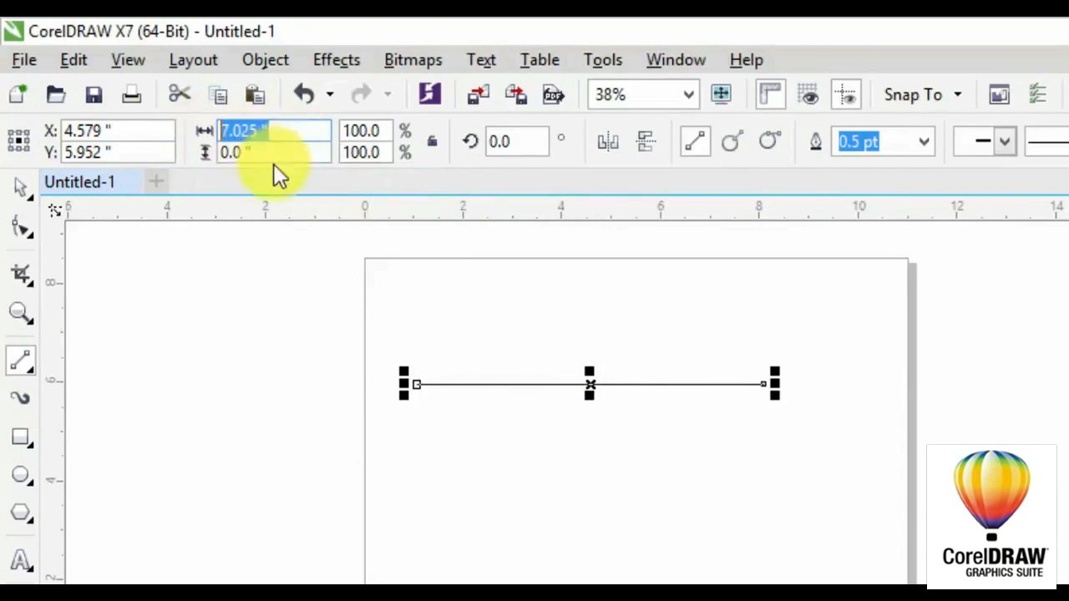
pyautogui.write('5')
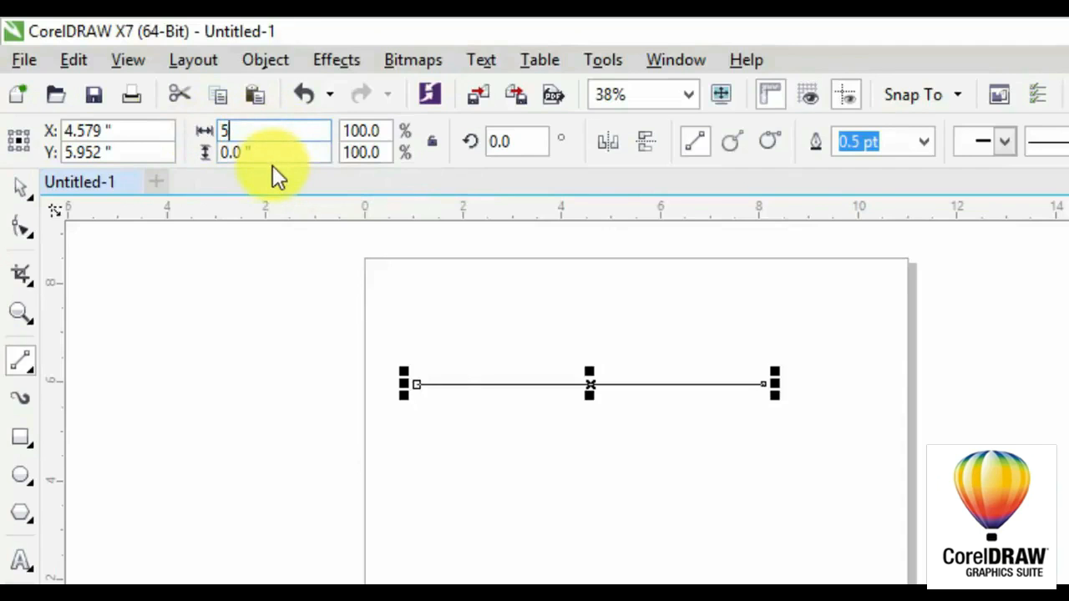
pyautogui.press('Return')
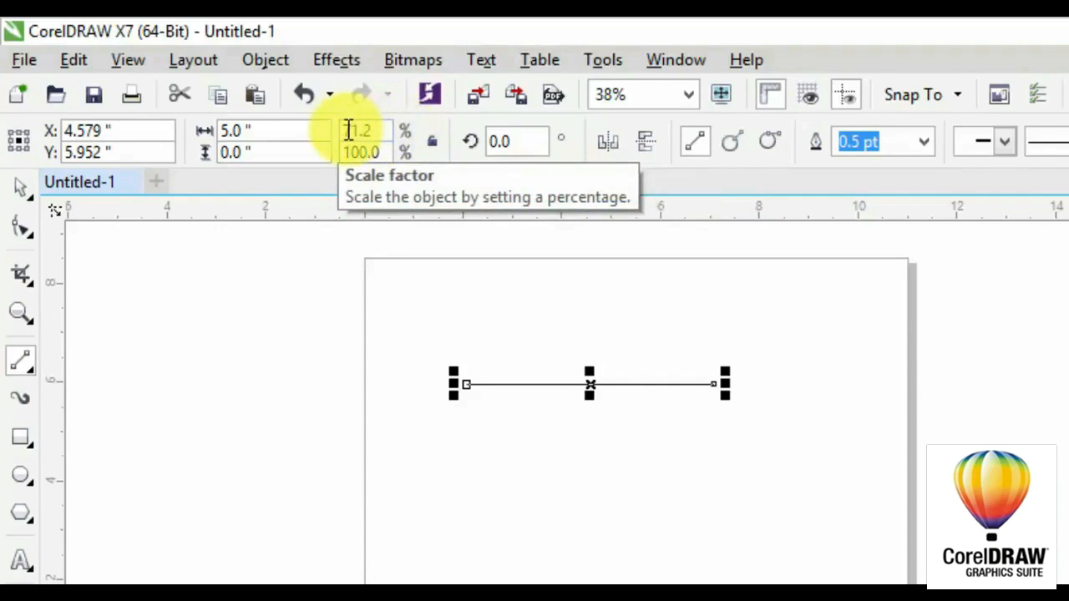
# Try a width of 9 inches on the horizontal line and undo that change.
pyautogui.click(279, 131)
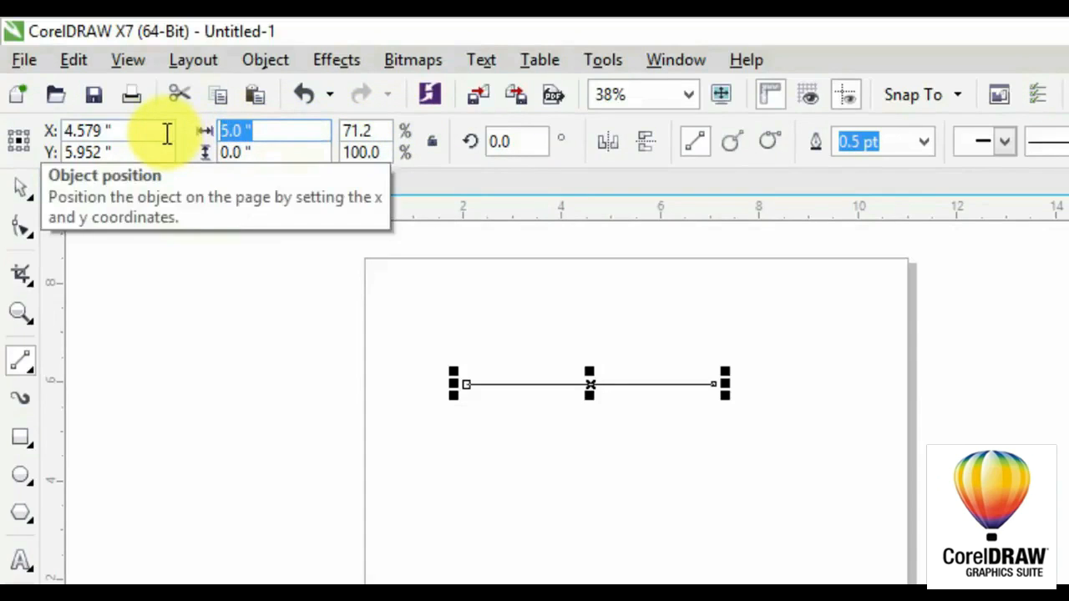
pyautogui.write('9')
pyautogui.press('Return')
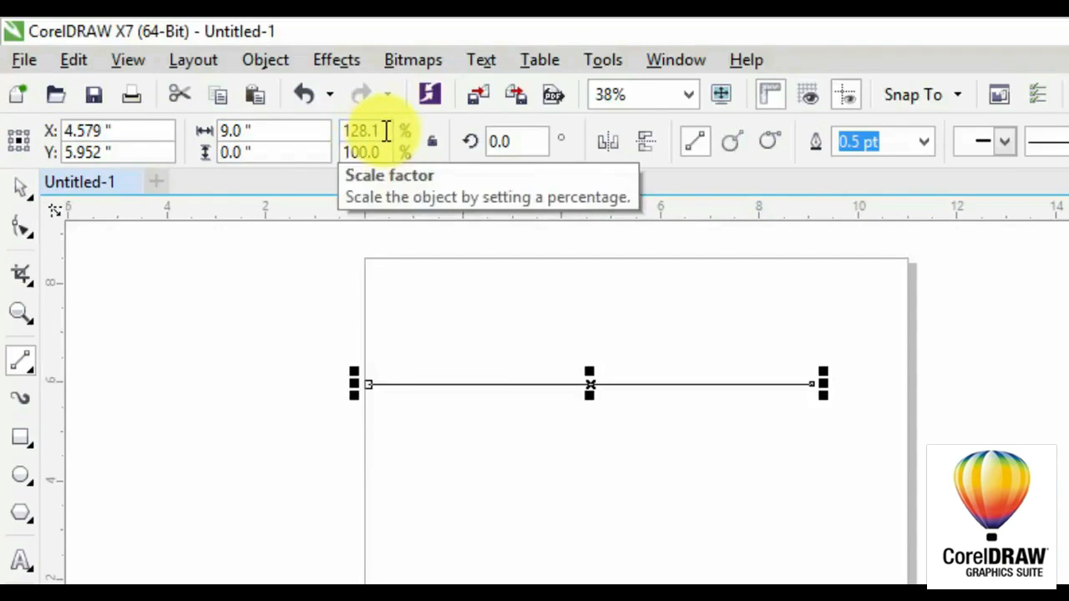
pyautogui.click(312, 129)
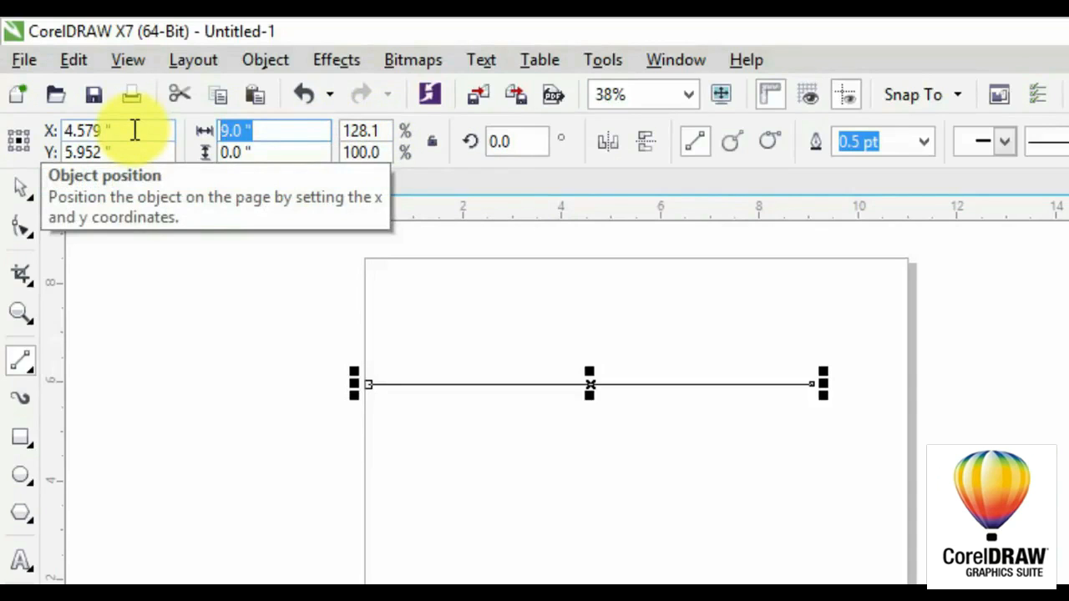
pyautogui.click(529, 353)
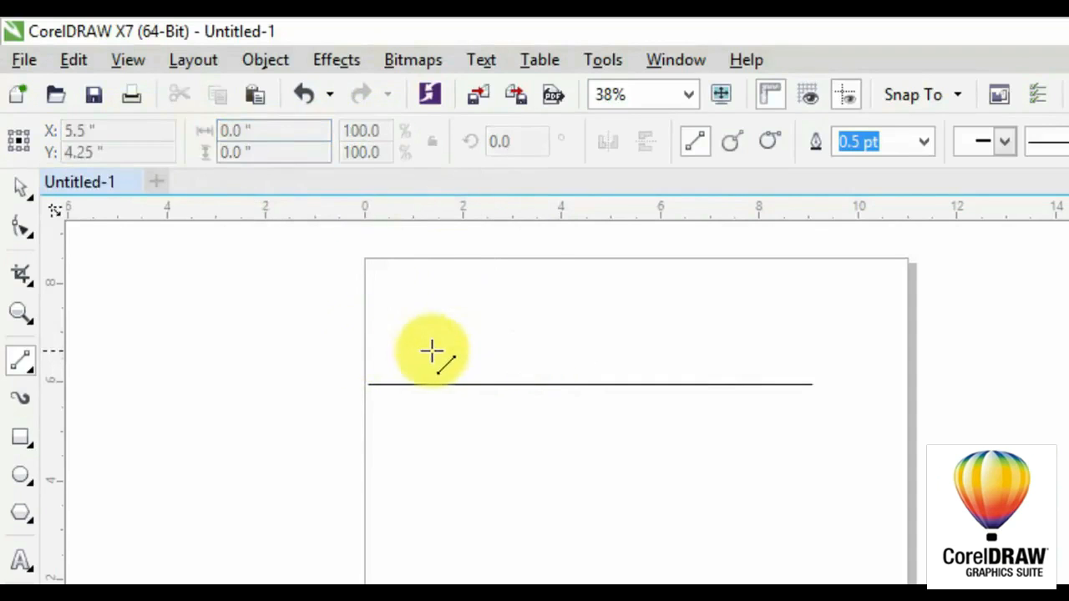
pyautogui.hotkey('ctrl', 'z')
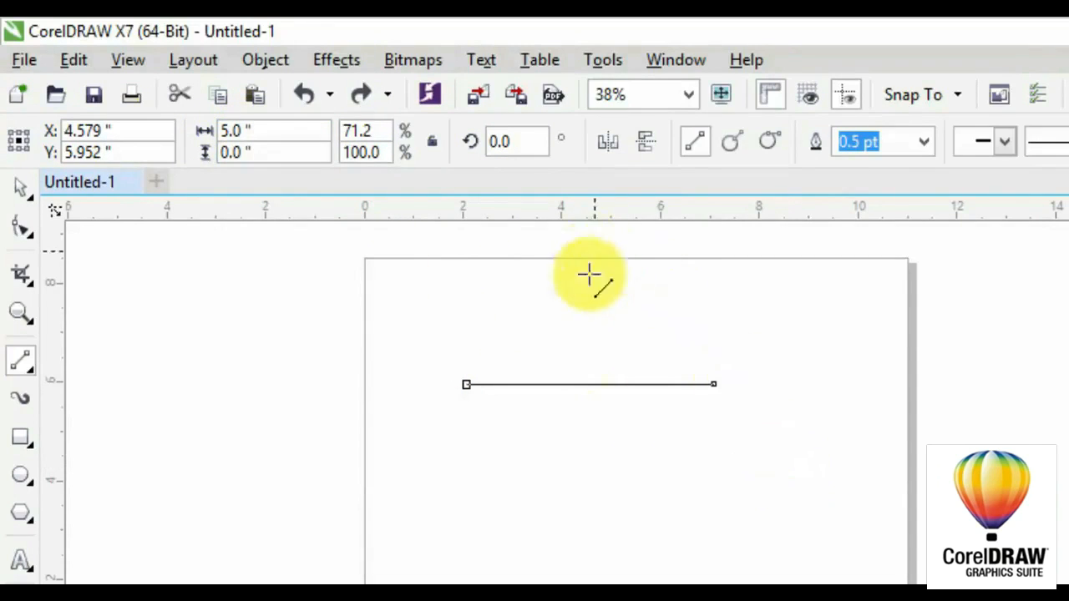
# Set the line's rotation angle to 90 degrees.
pyautogui.click(520, 142)
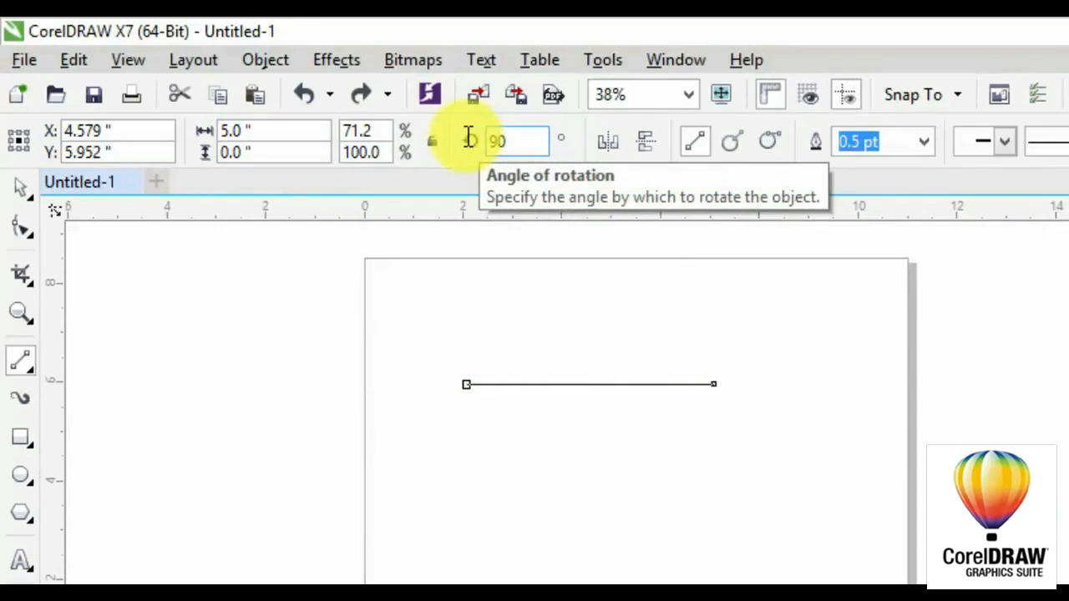
pyautogui.write('90')
pyautogui.press('Return')
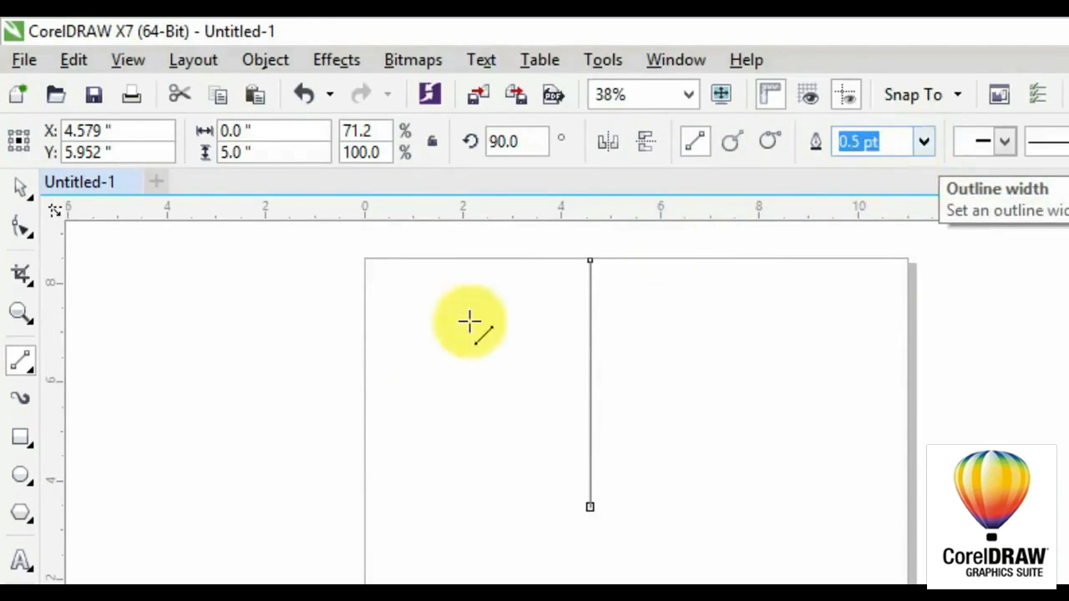
# Try outline widths of 3.0 pt and 10.0 pt on the vertical line, and settle on 8.0 pt.
pyautogui.click(922, 146)
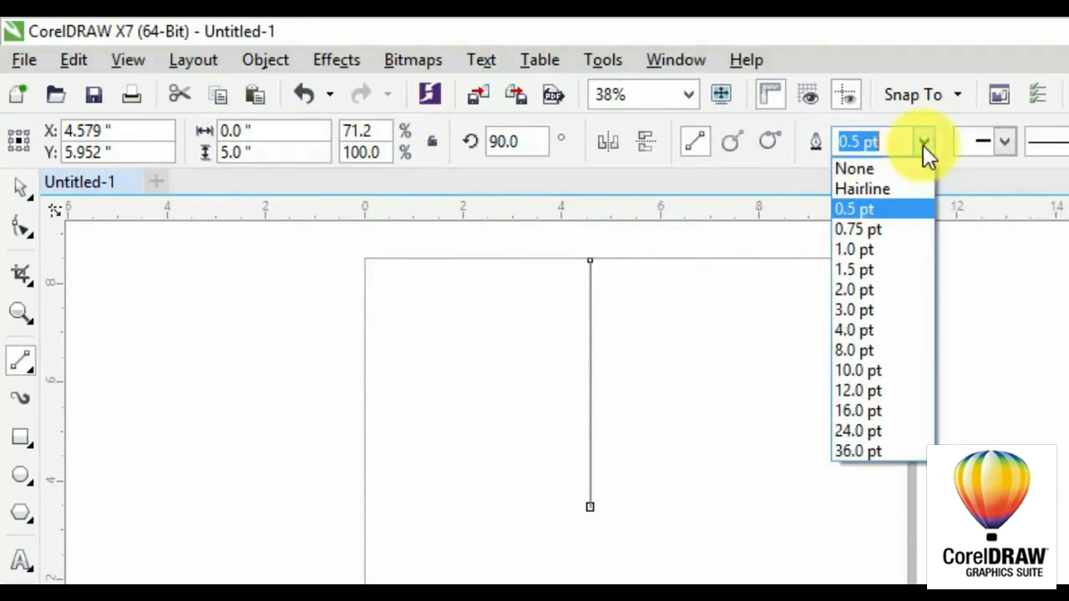
pyautogui.click(873, 309)
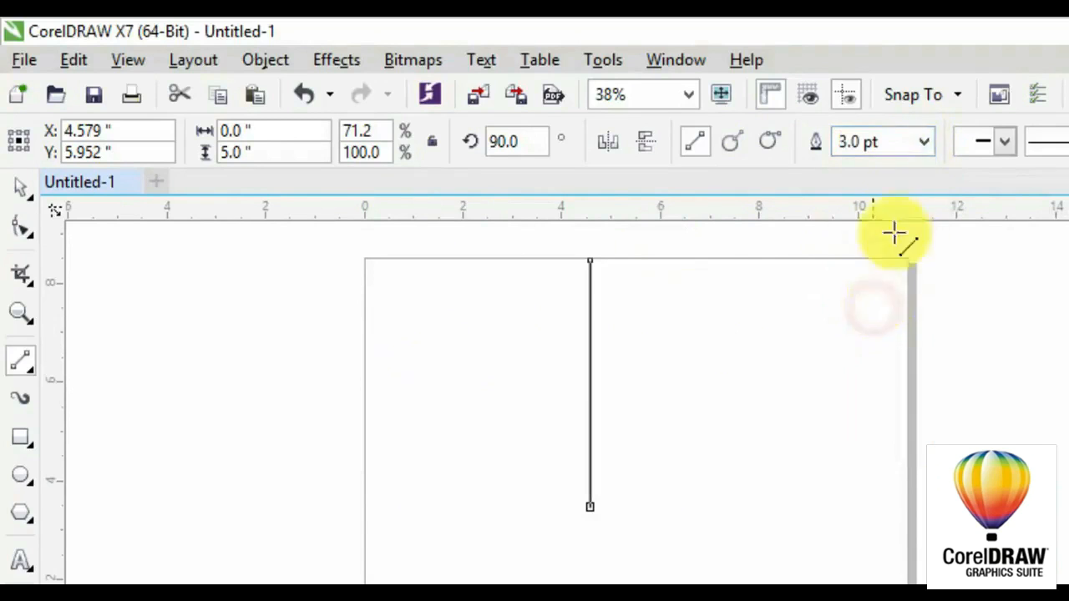
pyautogui.click(923, 144)
pyautogui.click(875, 370)
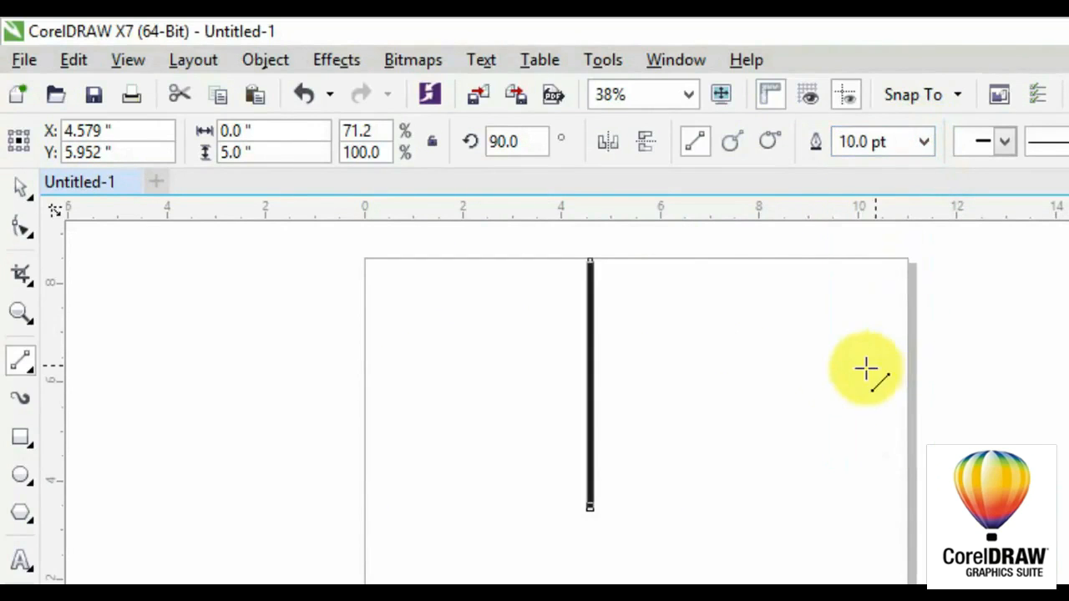
pyautogui.click(924, 143)
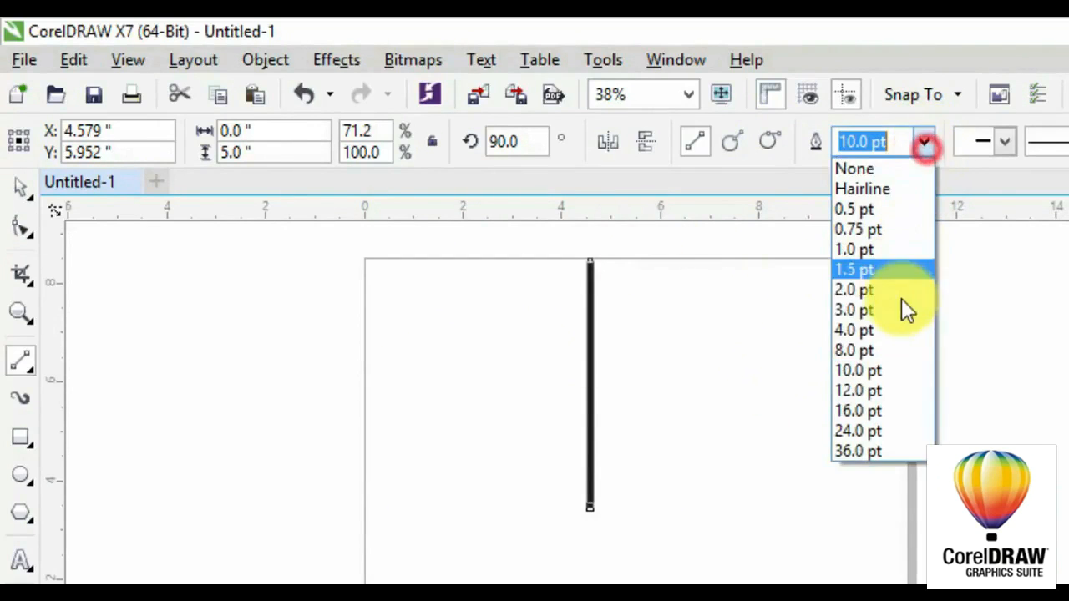
pyautogui.click(877, 350)
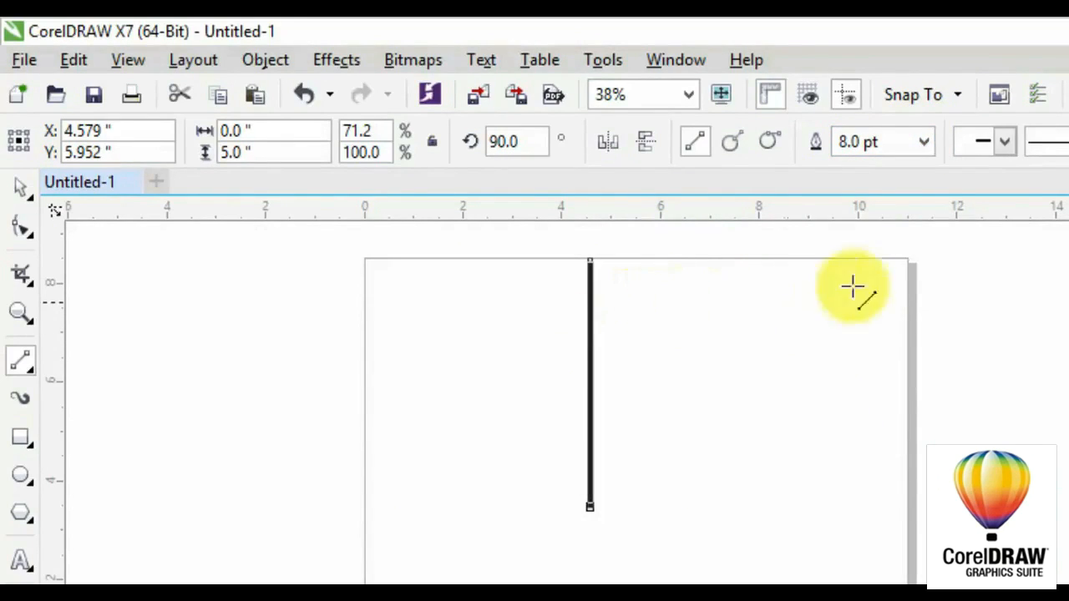
# Give the start of the vertical line a double-barbed arrowhead.
pyautogui.click(1005, 142)
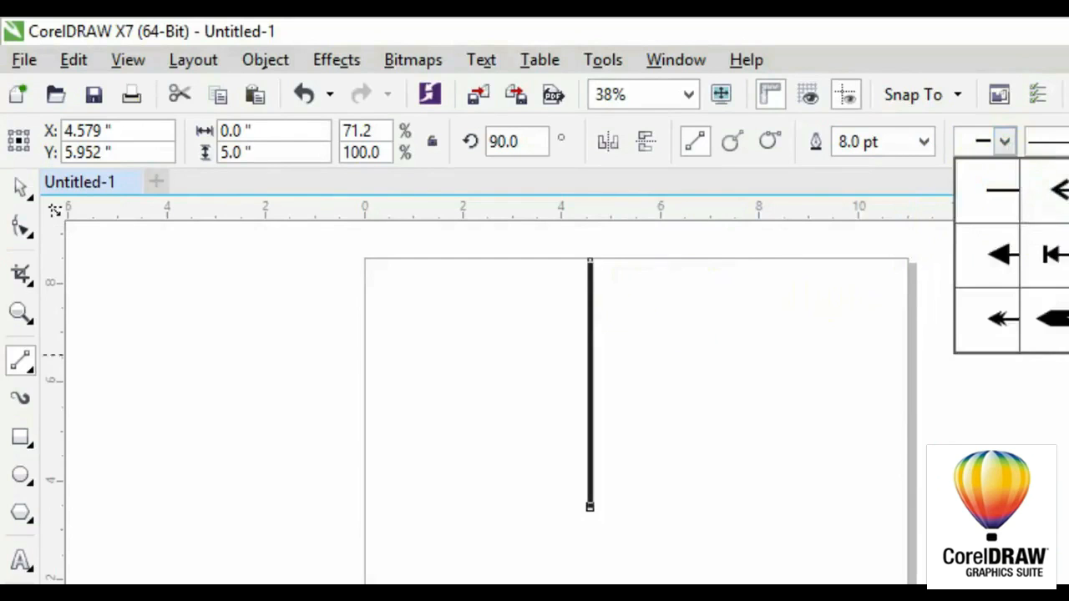
pyautogui.scroll(-2, 1011, 255)
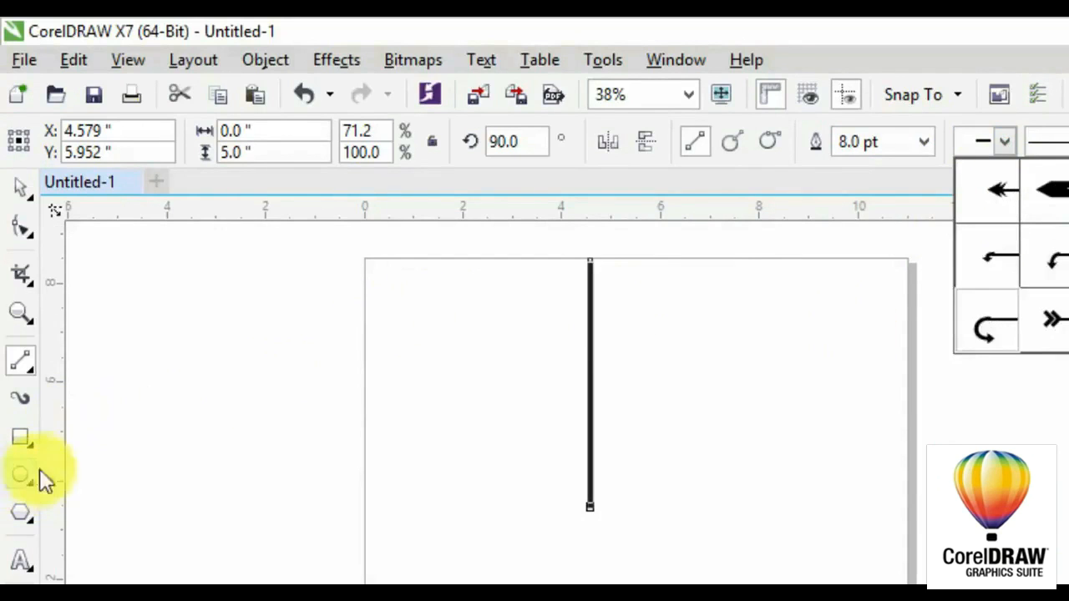
pyautogui.click(19, 317)
pyautogui.click(22, 312)
pyautogui.moveTo(560, 255); pyautogui.dragTo(613, 523)
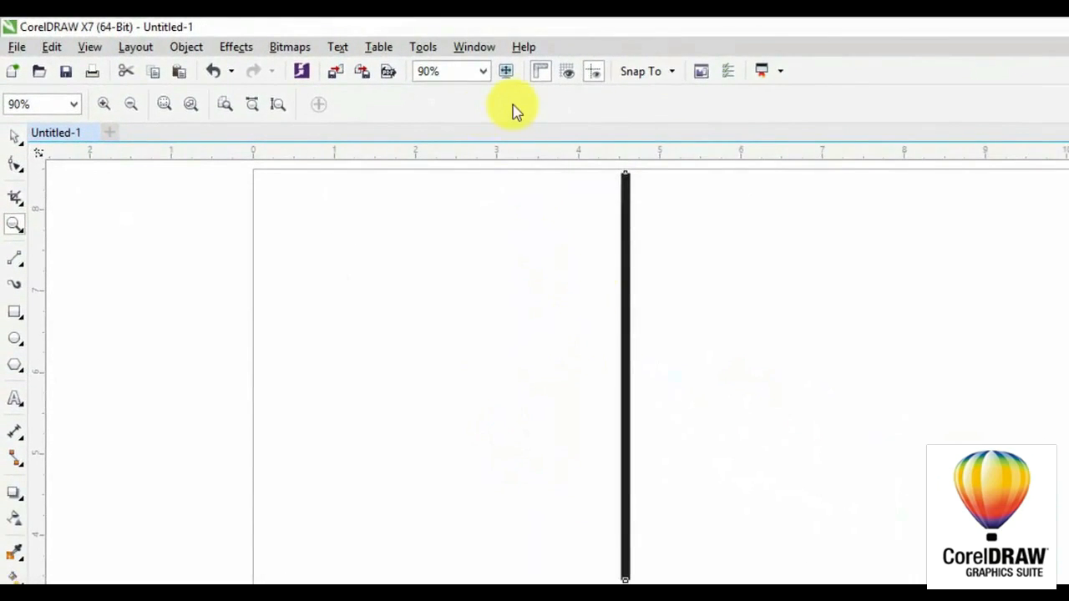
pyautogui.click(13, 259)
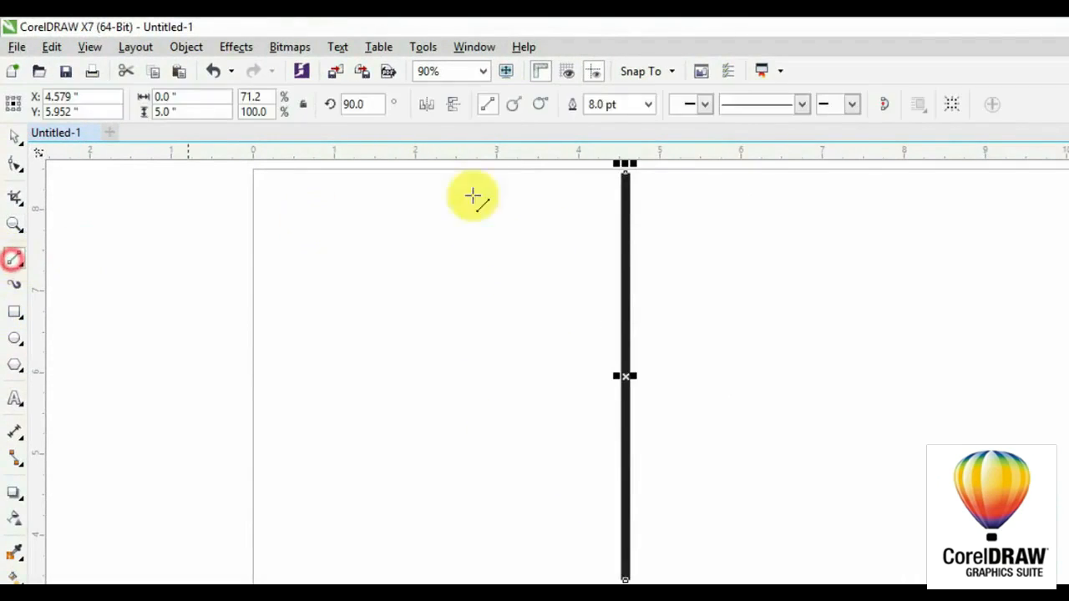
pyautogui.click(705, 106)
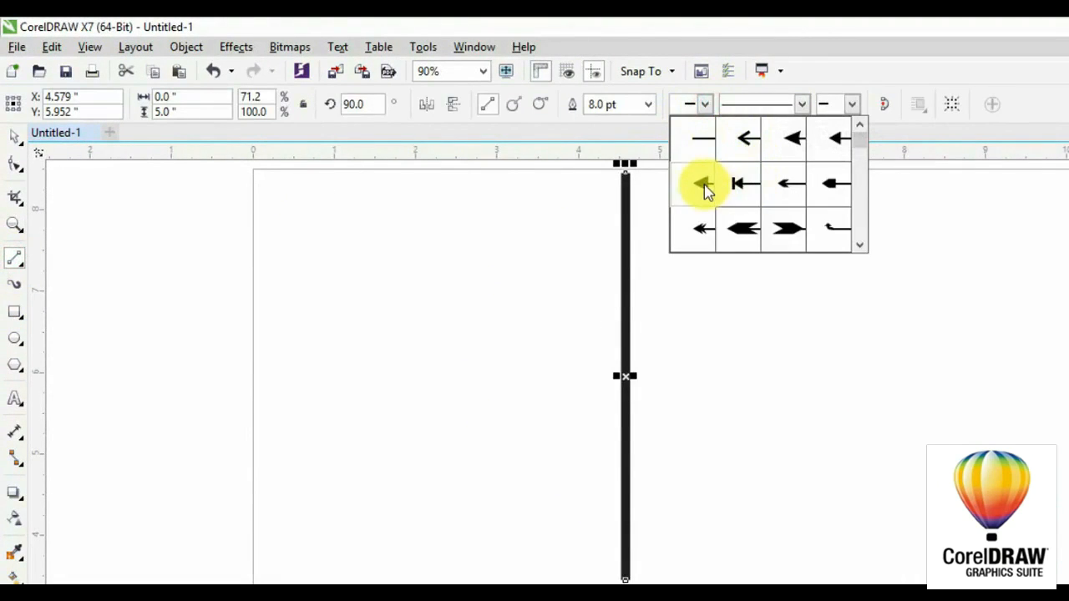
pyautogui.click(699, 237)
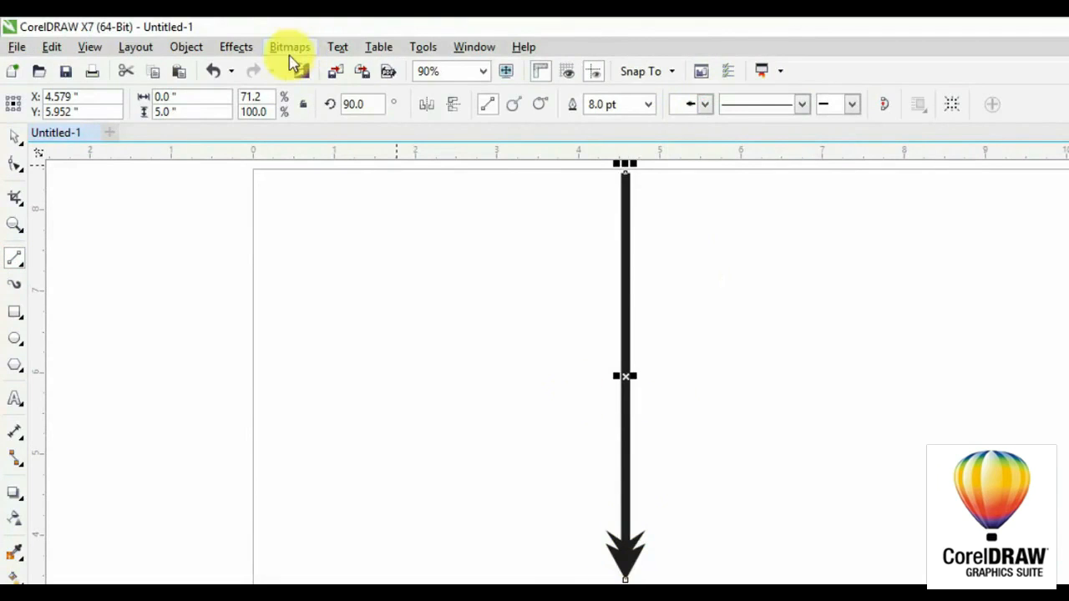
# Set the arrow line's rotation angle to 0 degrees.
pyautogui.moveTo(370, 104); pyautogui.dragTo(312, 103)
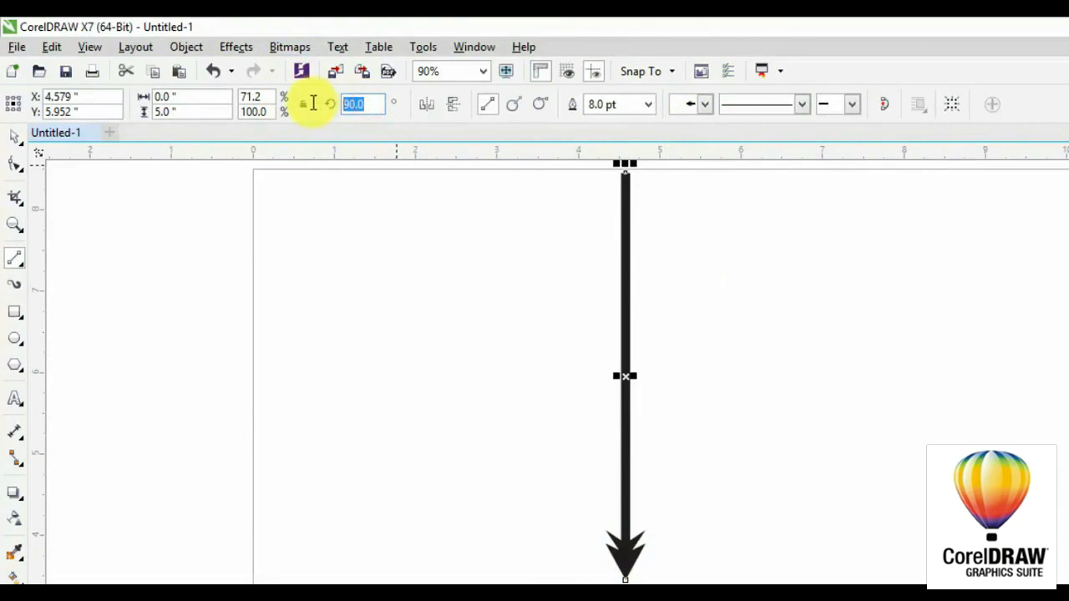
pyautogui.write('0')
pyautogui.press('Return')
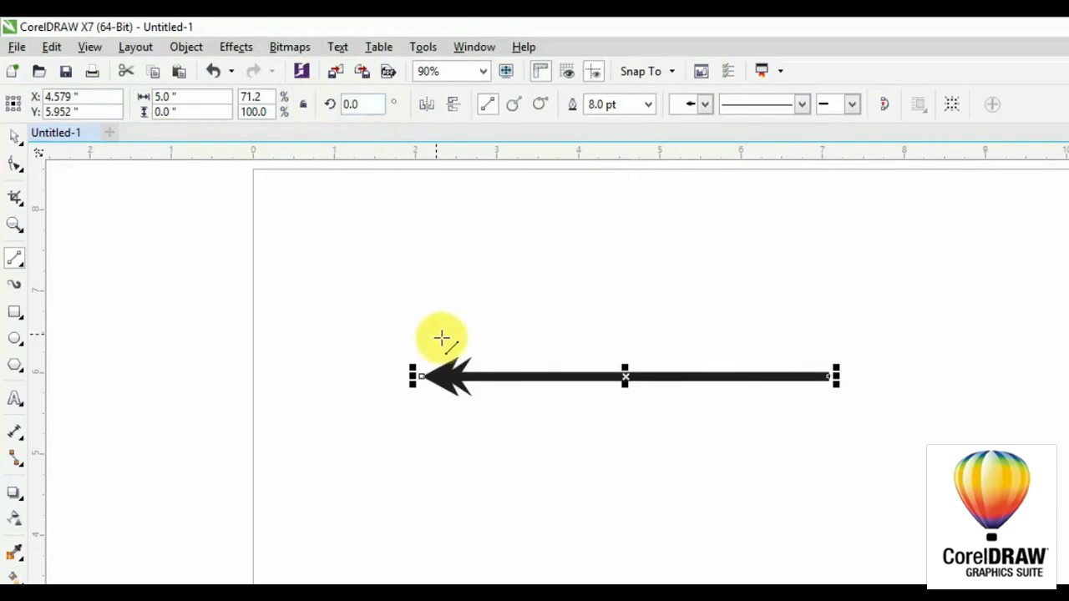
# Apply the dash-dot-dot line style to the horizontal arrow.
pyautogui.click(799, 106)
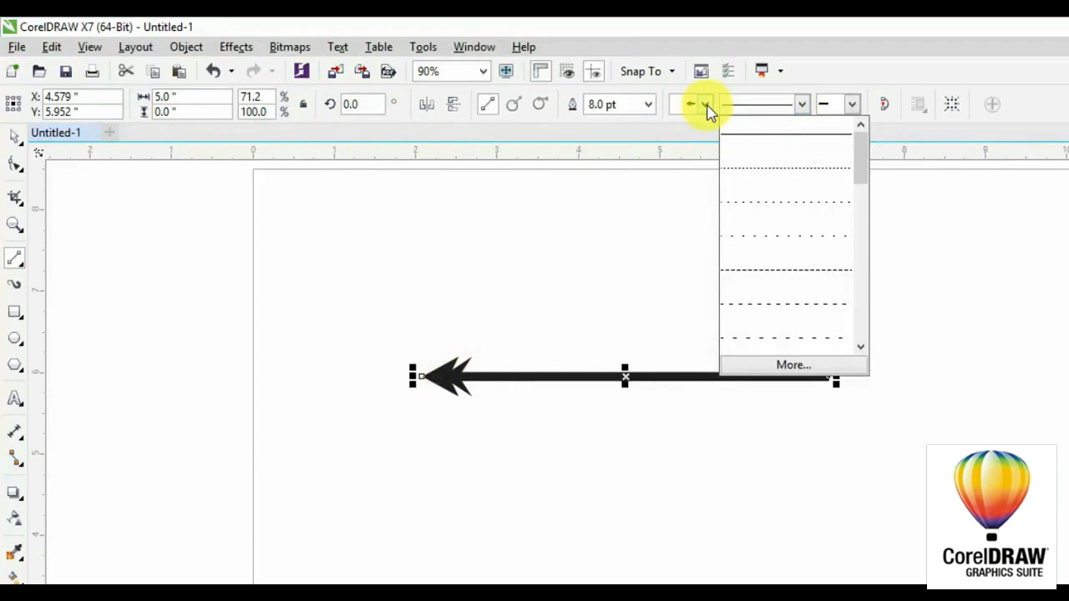
pyautogui.click(705, 106)
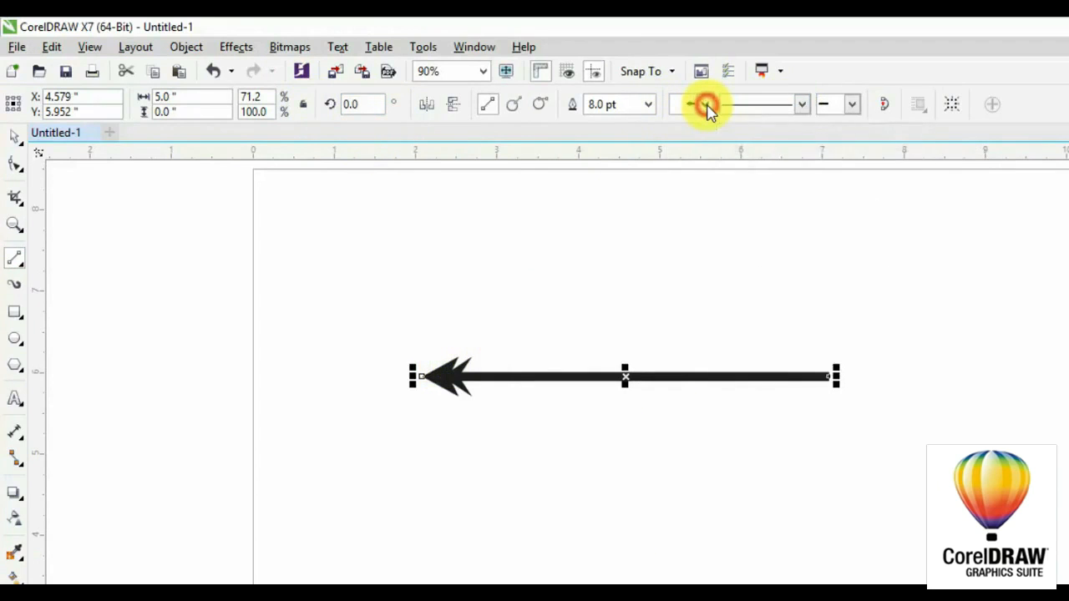
pyautogui.click(802, 106)
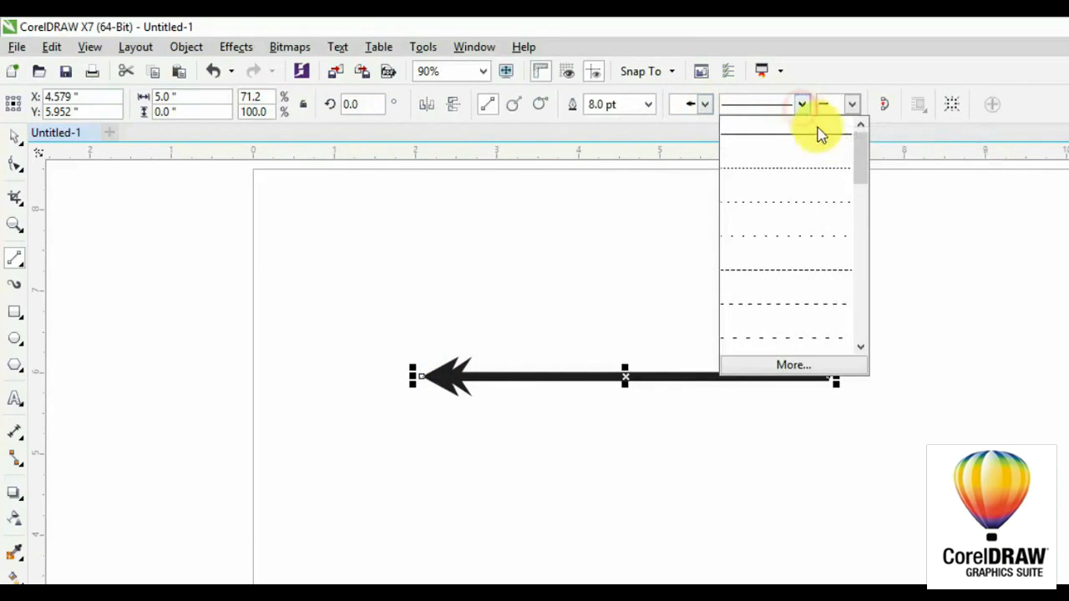
pyautogui.moveTo(868, 163); pyautogui.dragTo(860, 242)
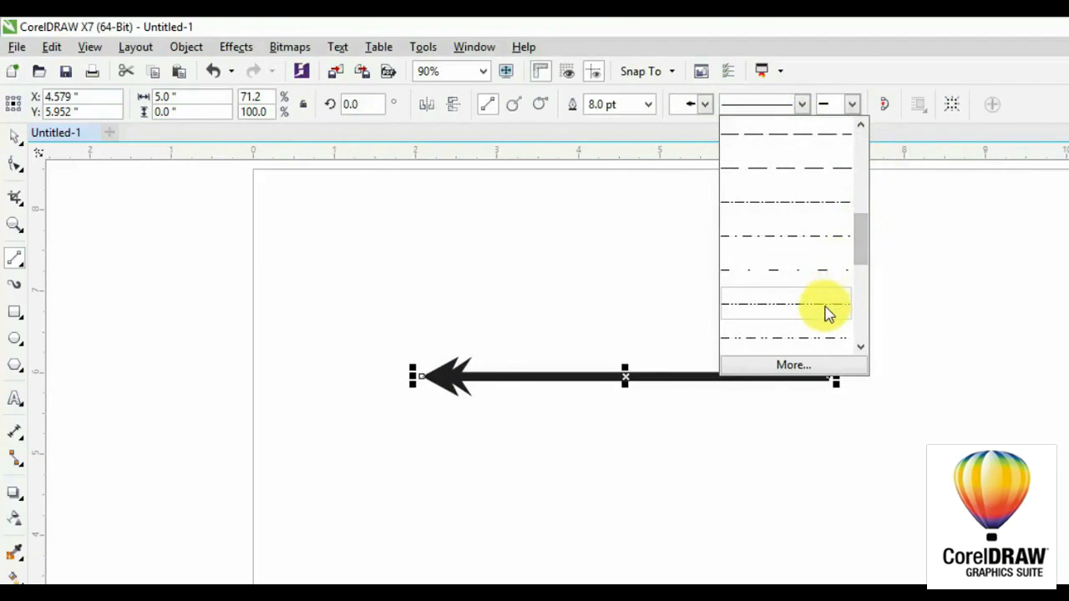
pyautogui.click(825, 307)
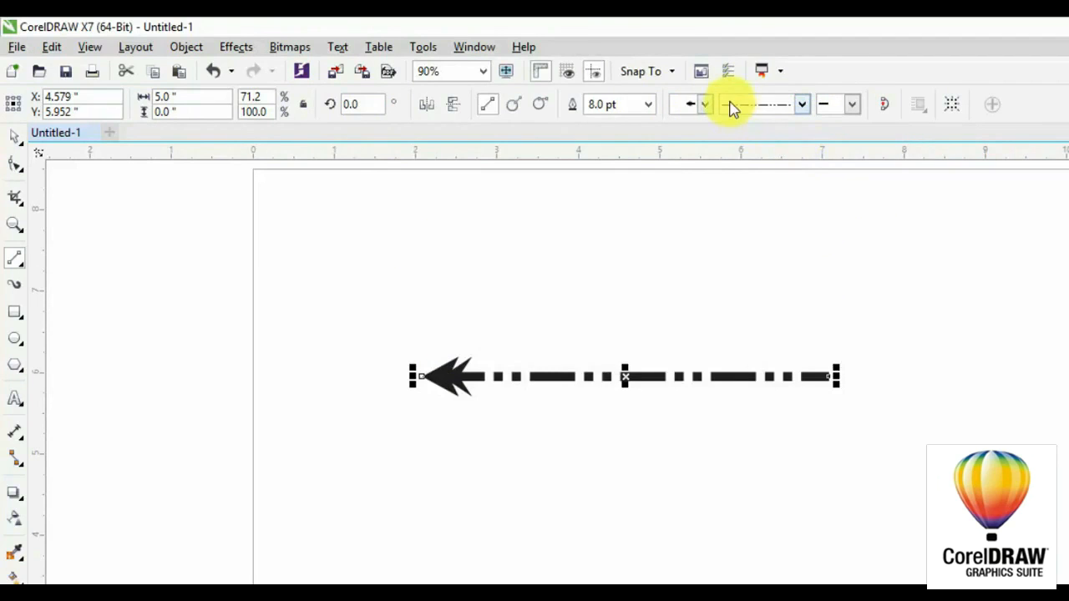
# Give the right end of the line a double-chevron end arrowhead and colour the line's outline dark blue.
pyautogui.click(851, 105)
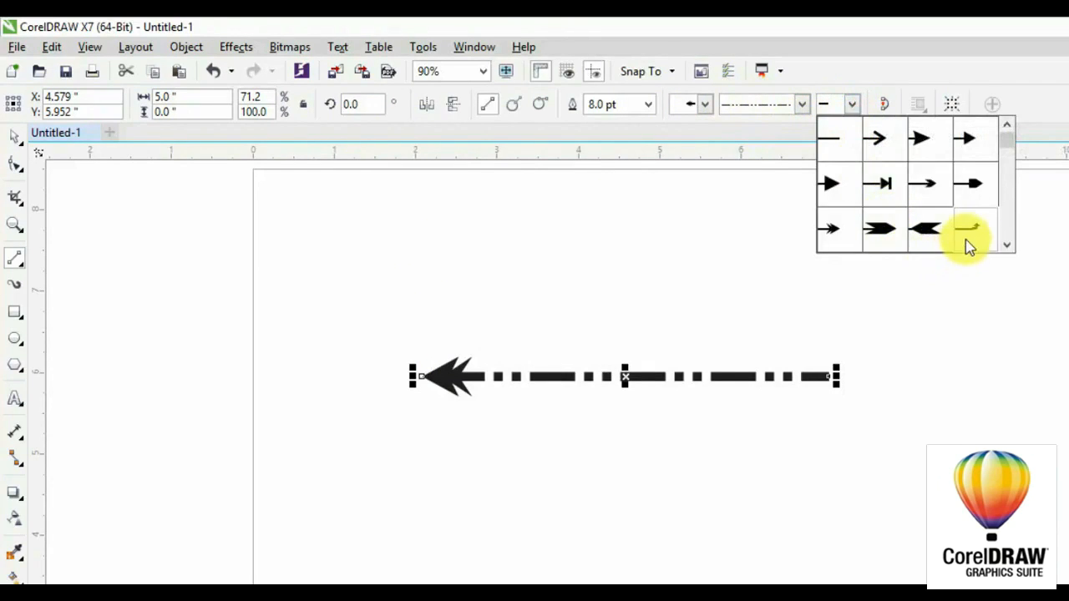
pyautogui.click(1007, 244)
pyautogui.click(1007, 245)
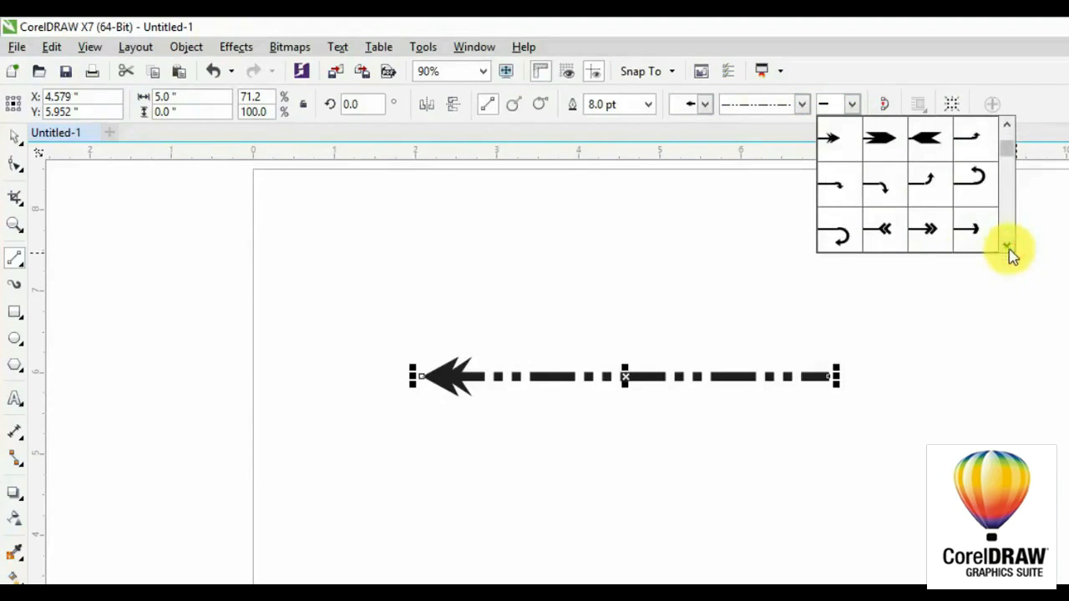
pyautogui.click(887, 234)
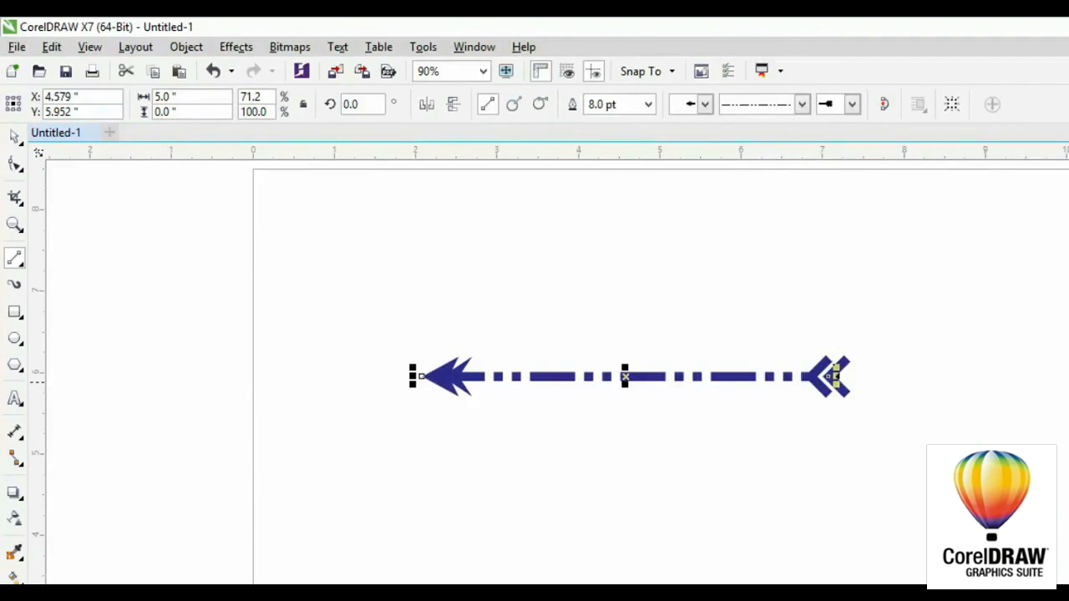
pyautogui.click(14, 136)
pyautogui.click(445, 298)
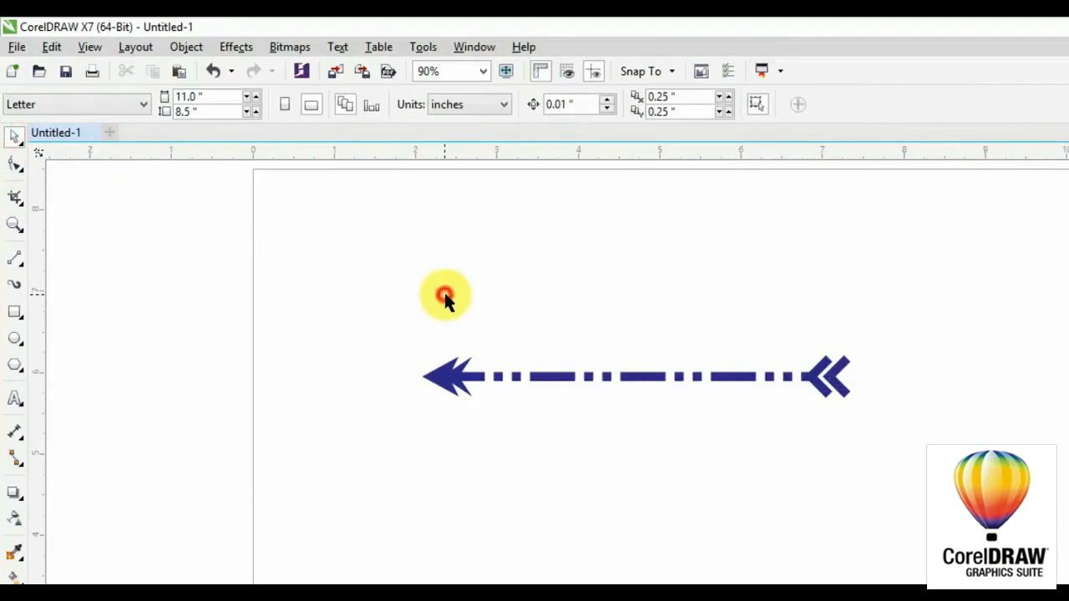
pyautogui.moveTo(378, 303); pyautogui.dragTo(924, 451)
pyautogui.click(14, 260)
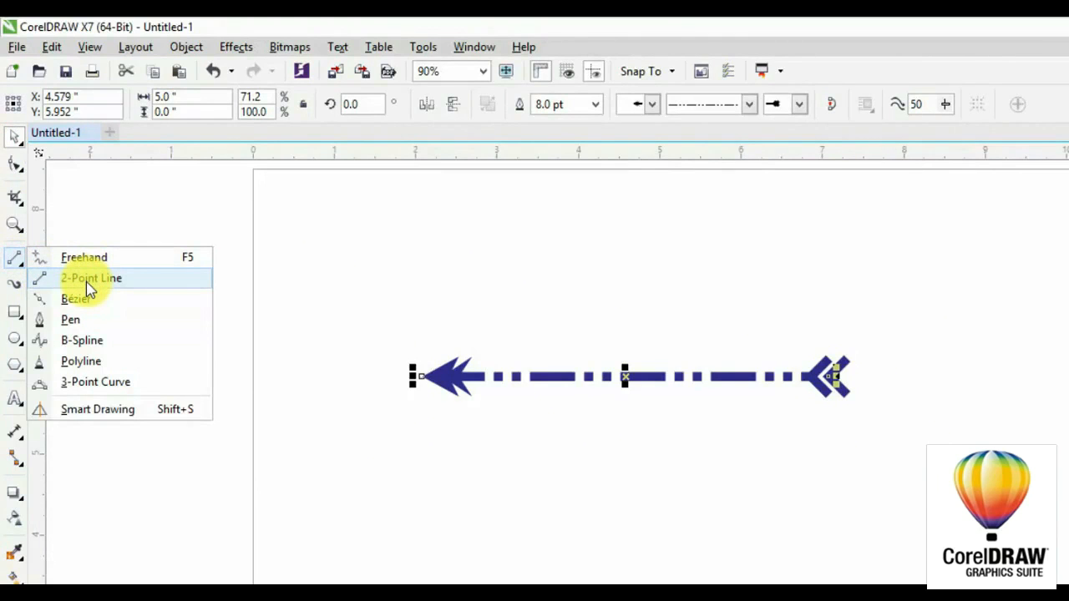
pyautogui.click(14, 260)
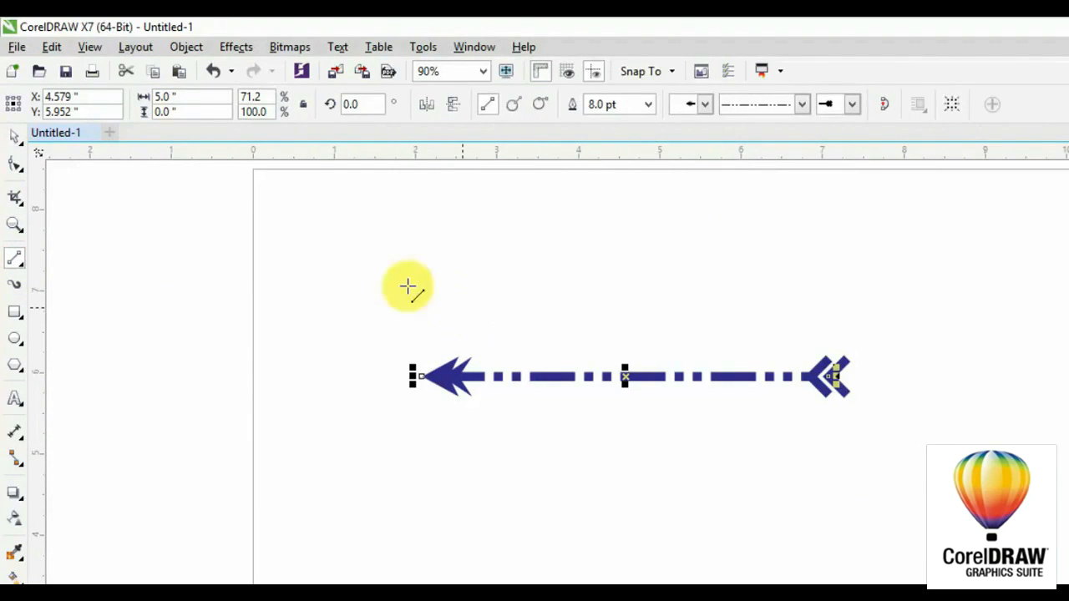
# Select the whole blue dash-dot-dot arrow and delete it from the page.
pyautogui.click(15, 138)
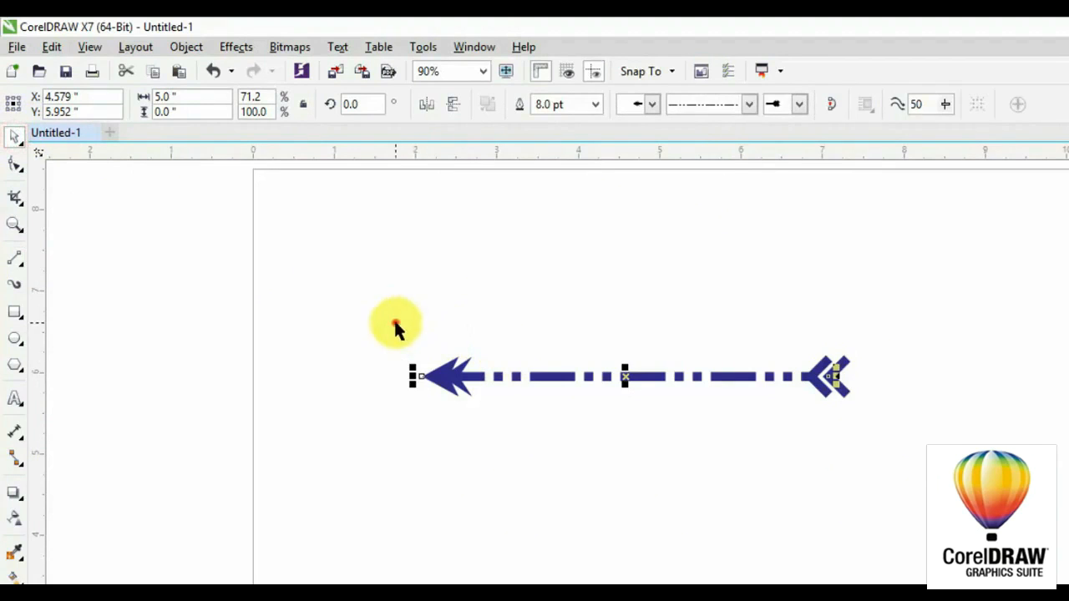
pyautogui.moveTo(396, 323); pyautogui.dragTo(898, 430)
pyautogui.press('Delete')
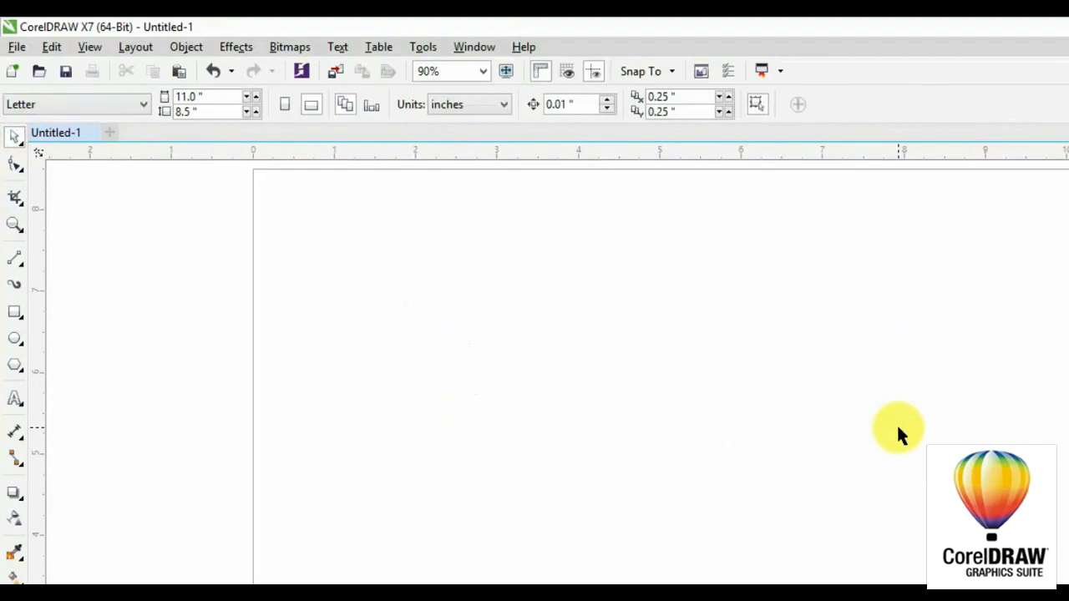
# Draw two rectangles about 1.25 by 1.37 and 1.8 by 1.46 inches side by side, with an ellipse about 1.31 by 1.38 inches above between them.
pyautogui.click(14, 311)
pyautogui.moveTo(347, 426); pyautogui.dragTo(450, 539)
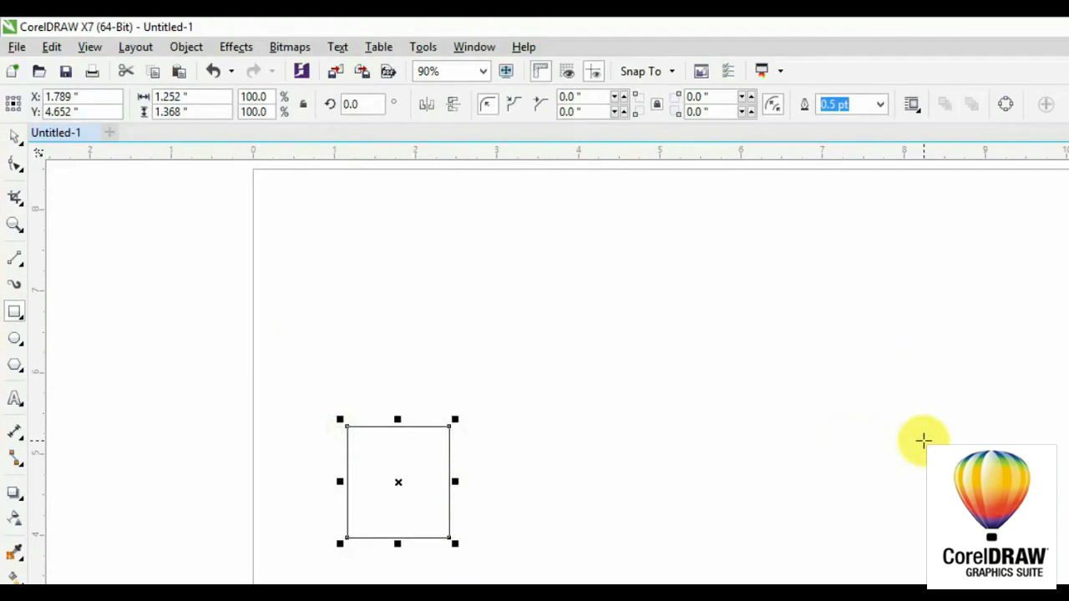
pyautogui.moveTo(958, 426); pyautogui.dragTo(813, 544)
pyautogui.click(14, 338)
pyautogui.moveTo(655, 221); pyautogui.dragTo(547, 333)
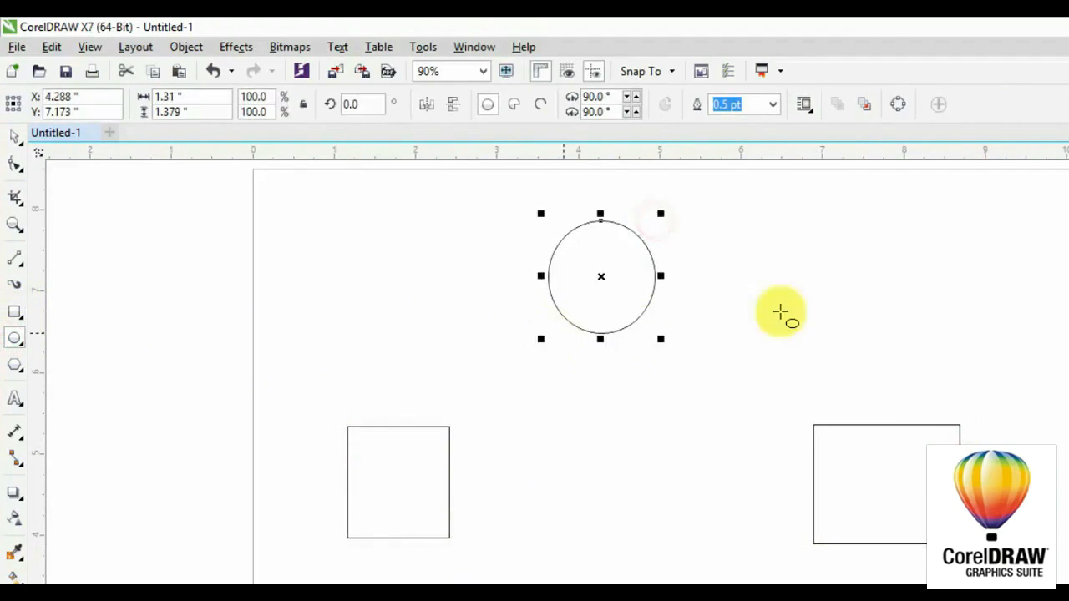
# Draw 2-point lines from the ellipse's left, right and bottom edges to the top edges of the two rectangles.
pyautogui.click(14, 258)
pyautogui.moveTo(546, 287); pyautogui.dragTo(406, 428)
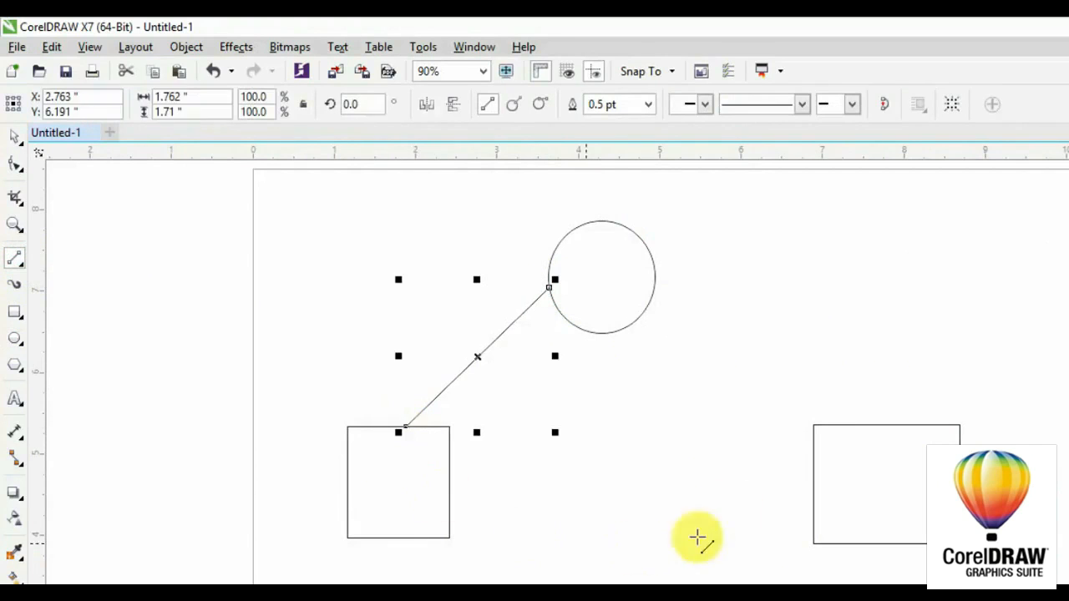
pyautogui.moveTo(655, 286); pyautogui.dragTo(873, 424)
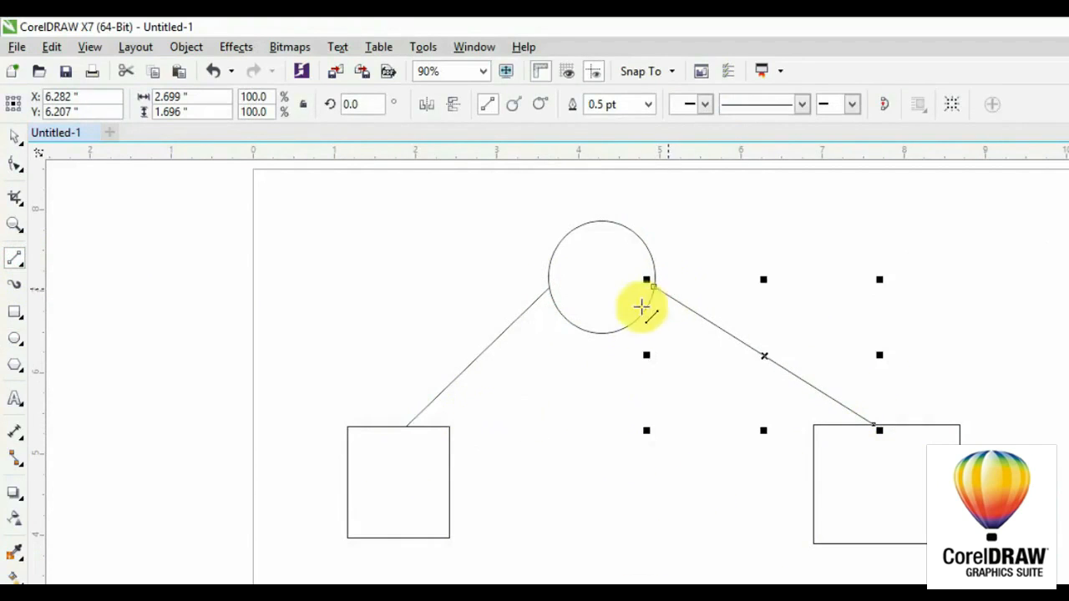
pyautogui.moveTo(613, 335); pyautogui.dragTo(406, 428)
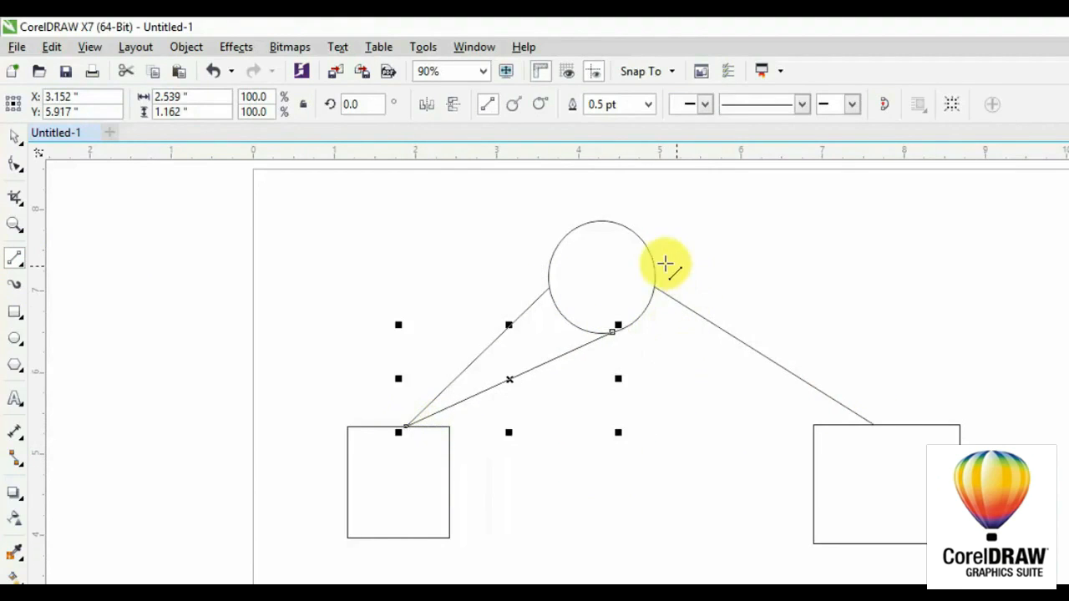
pyautogui.moveTo(614, 334); pyautogui.dragTo(873, 425)
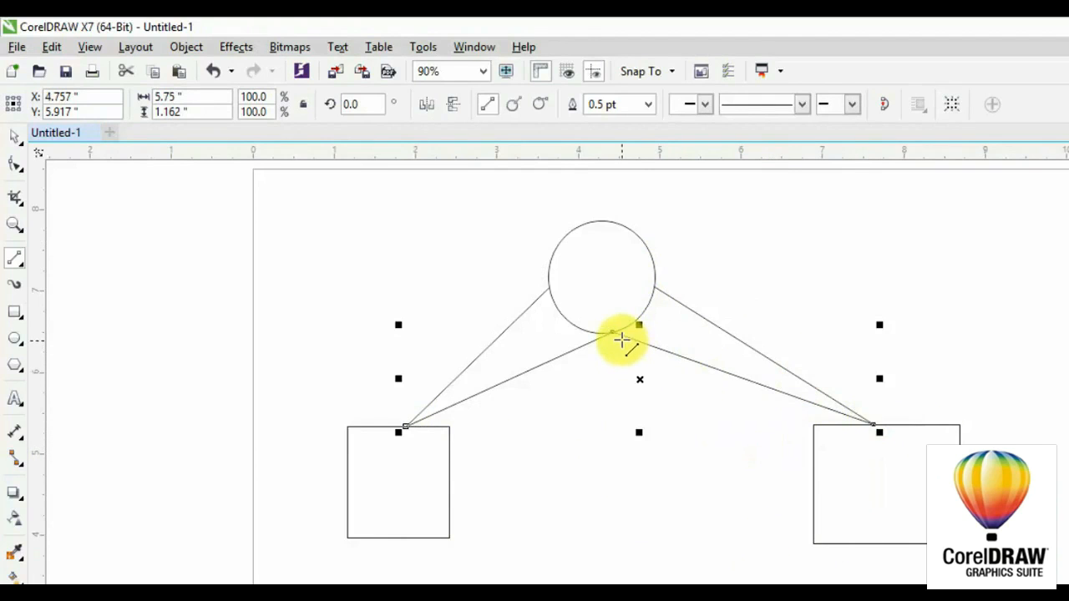
# Fill the right rectangle with dark blue, the left rectangle with red and the ellipse with green, and clear the selection.
pyautogui.click(11, 136)
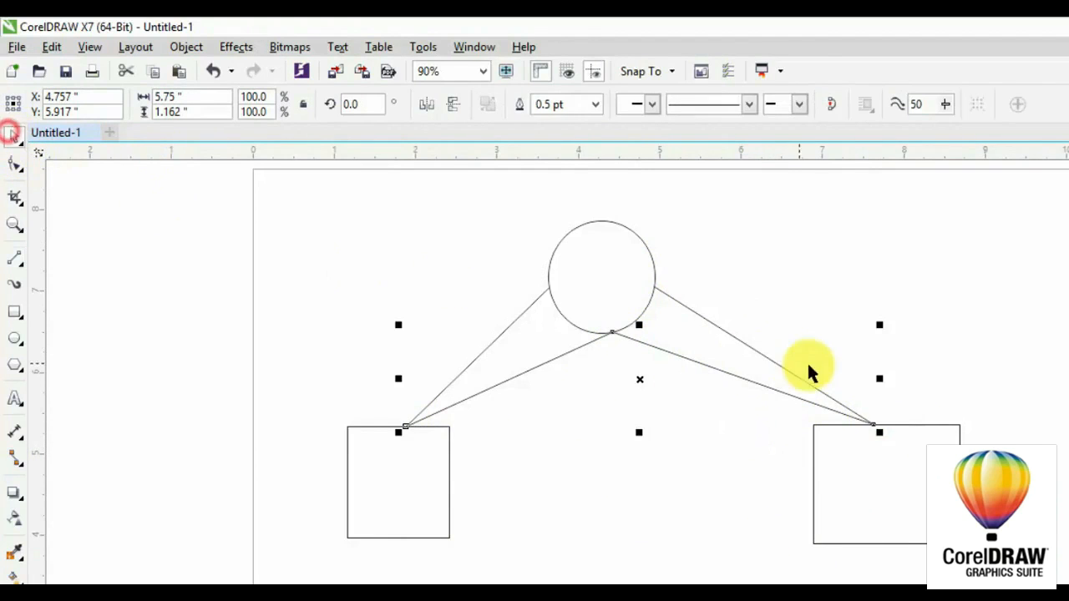
pyautogui.click(878, 478)
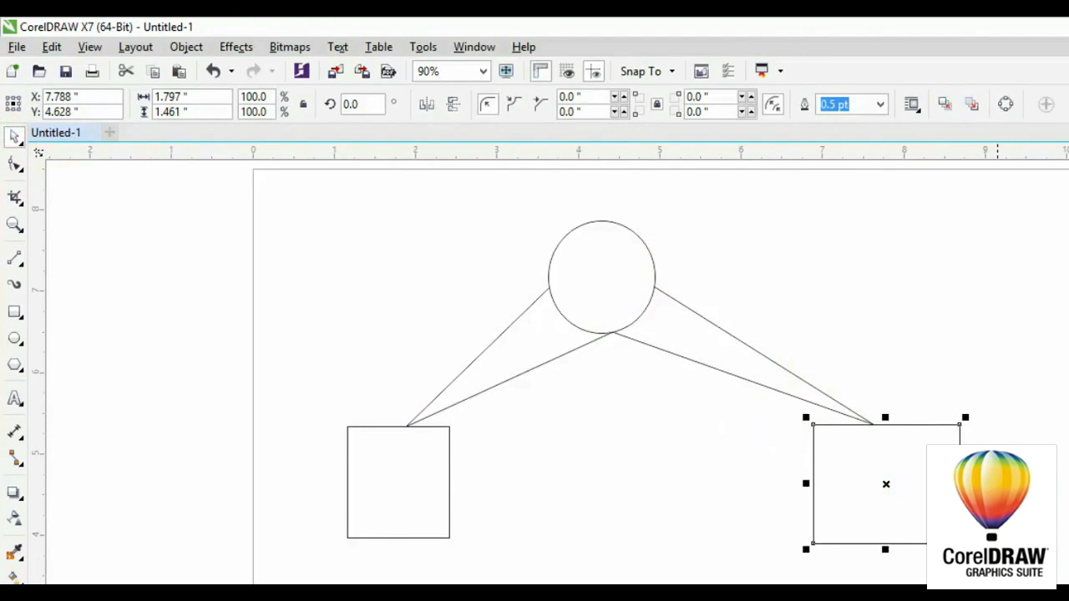
pyautogui.click(363, 477)
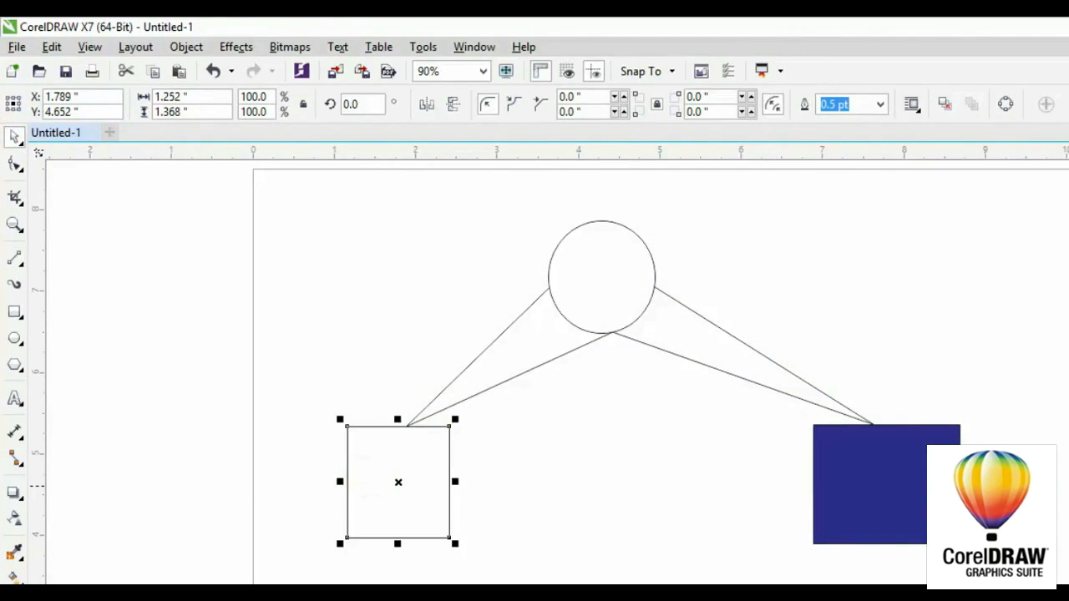
pyautogui.click(620, 298)
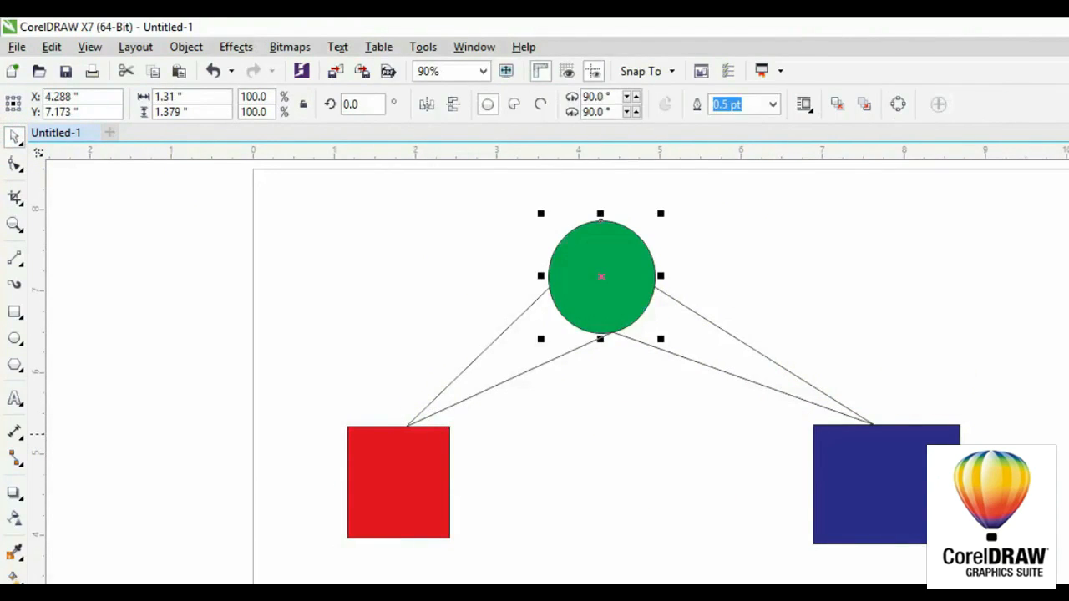
pyautogui.click(735, 364)
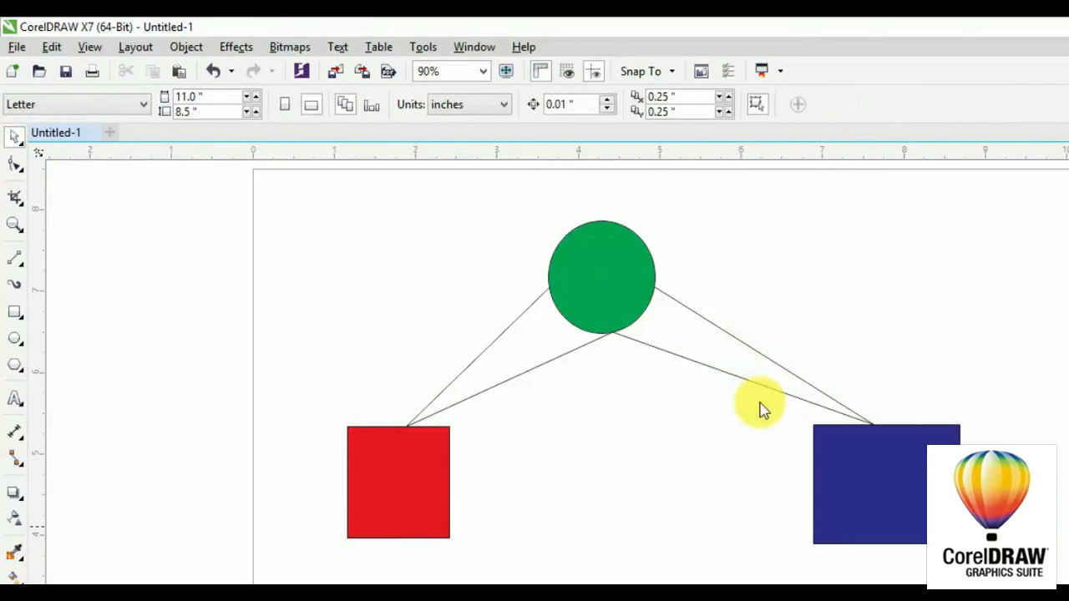
pyautogui.click(693, 478)
# Select the upper right connecting line and the two lower connecting lines, and colour their outlines yellow.
pyautogui.click(751, 349)
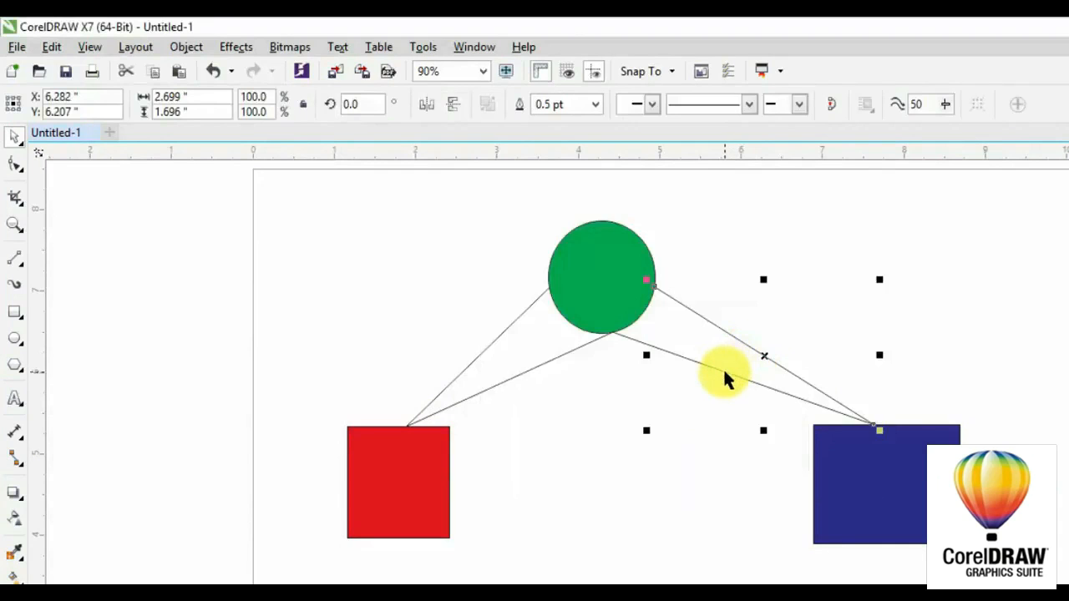
pyautogui.keyDown('shift'); pyautogui.click(724, 377); pyautogui.keyUp('shift')
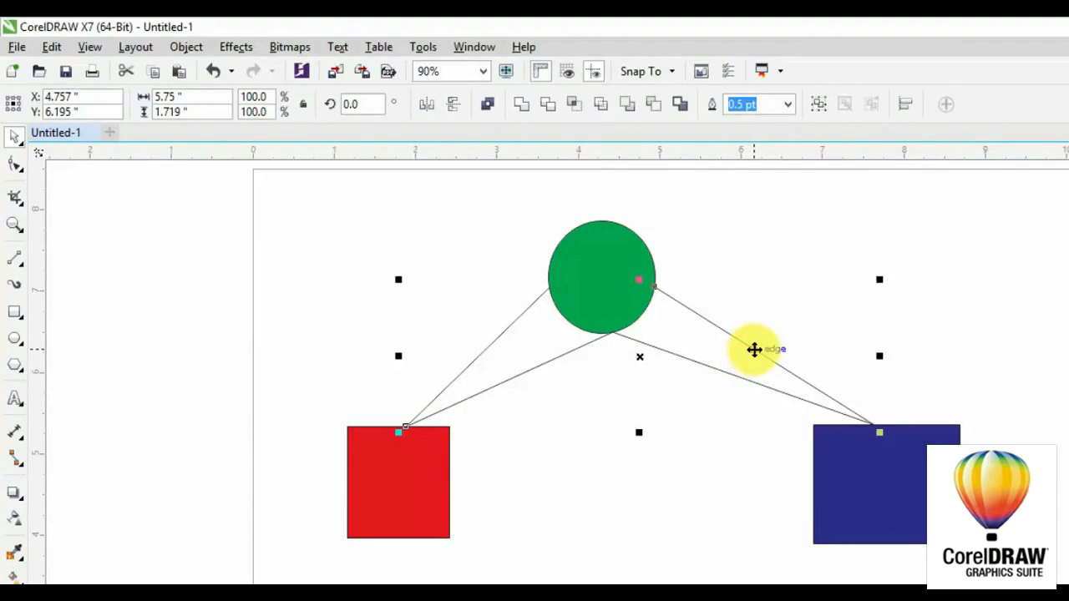
pyautogui.keyDown('shift'); pyautogui.click(754, 351); pyautogui.keyUp('shift')
pyautogui.keyDown('shift'); pyautogui.click(737, 342); pyautogui.keyUp('shift')
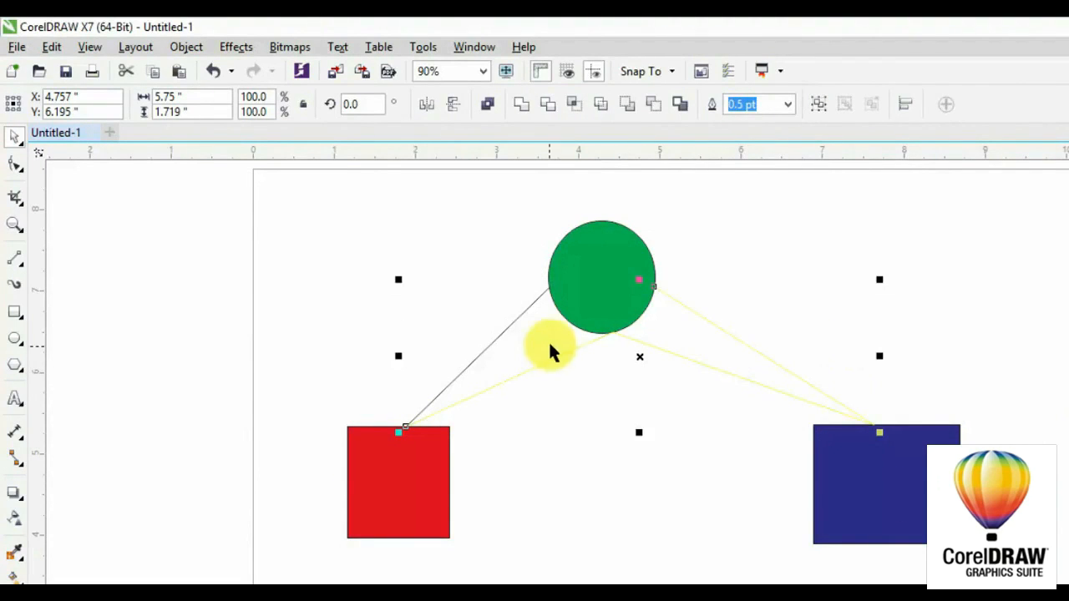
# Select the remaining black connecting line between the ellipse and the red rectangle, colour its outline yellow, and clear the selection.
pyautogui.click(533, 306)
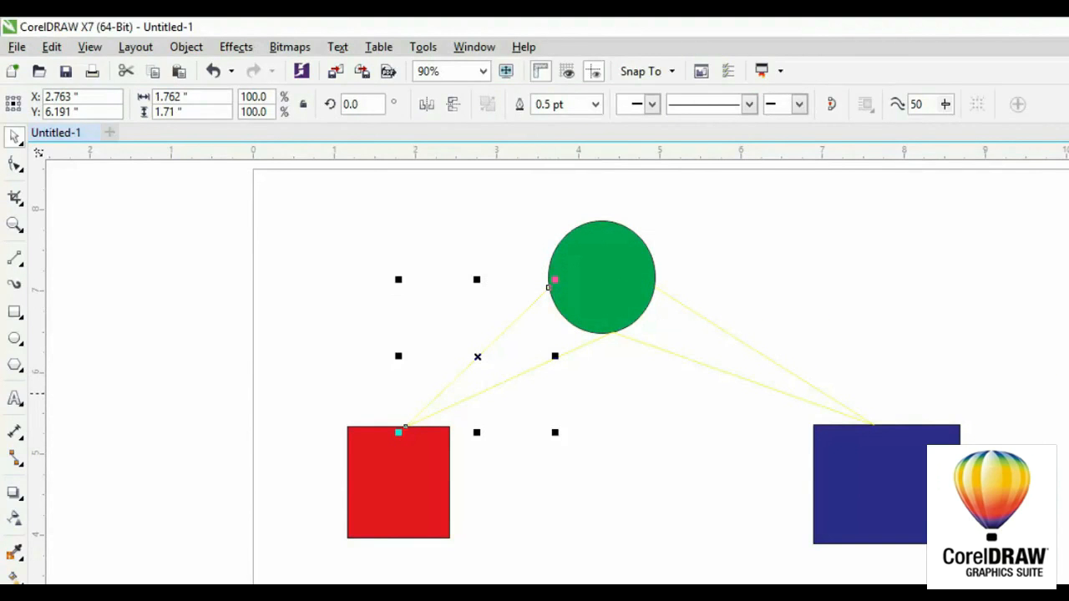
pyautogui.click(890, 312)
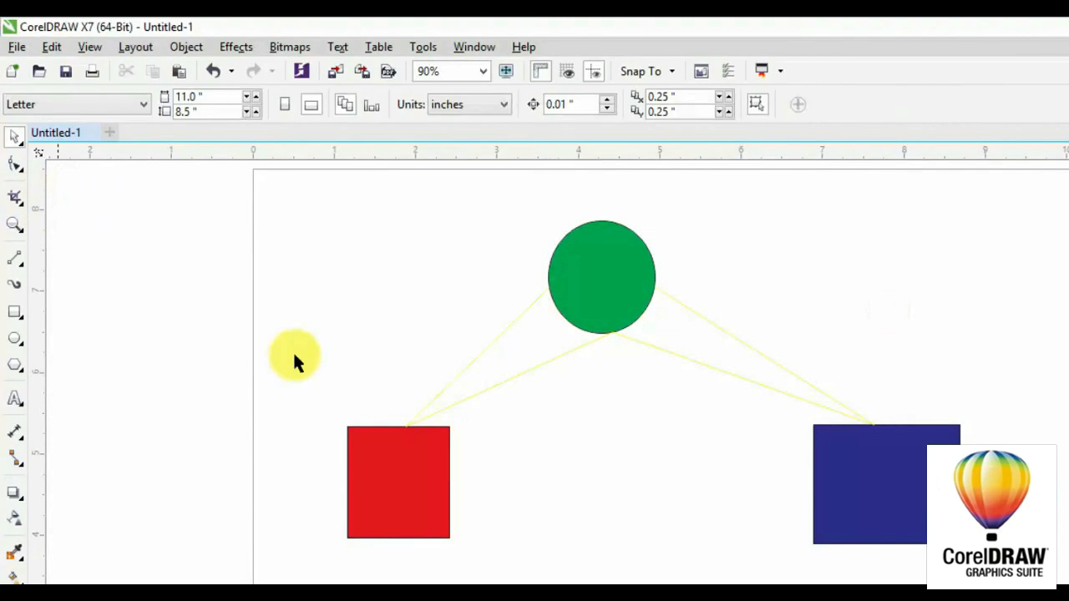
pyautogui.click(20, 265)
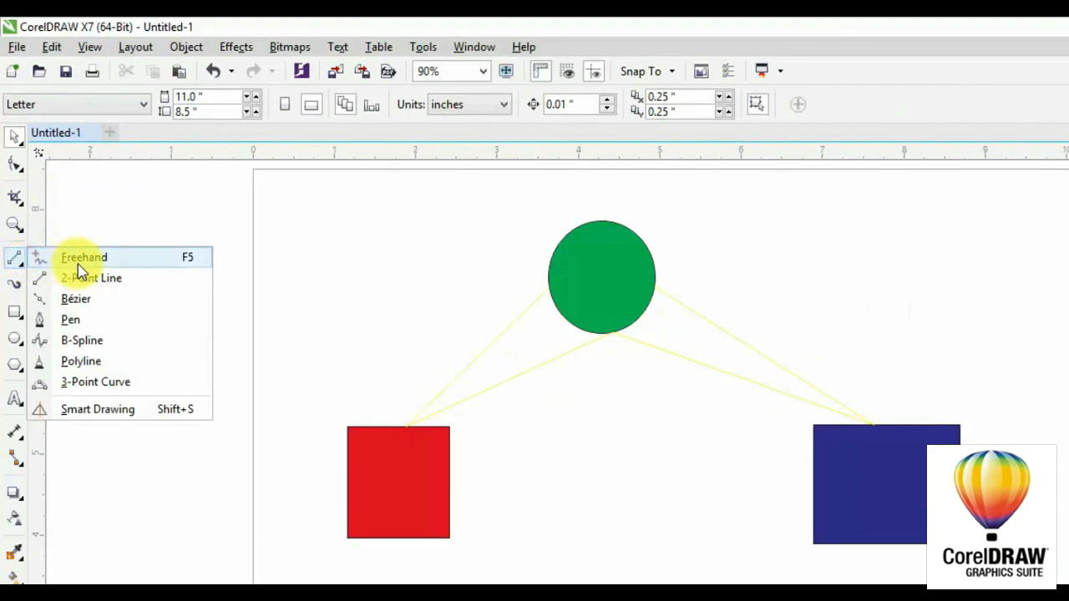
pyautogui.click(91, 279)
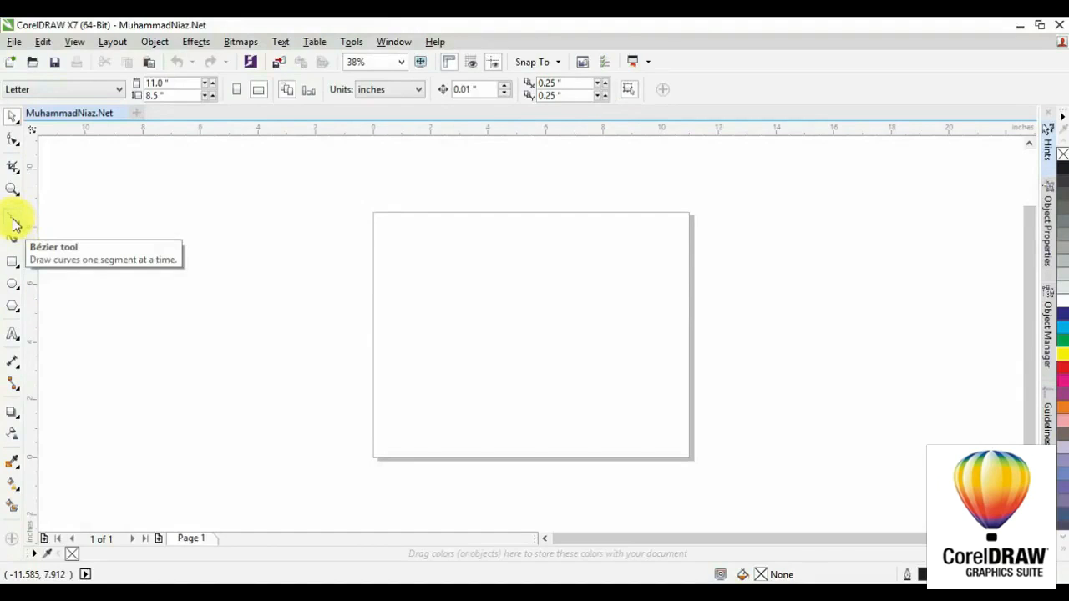
# With the Bézier tool, draw three straight connected segments as the top, right and bottom sides of a box about 6.3 by 2.8 inches.
pyautogui.click(14, 221)
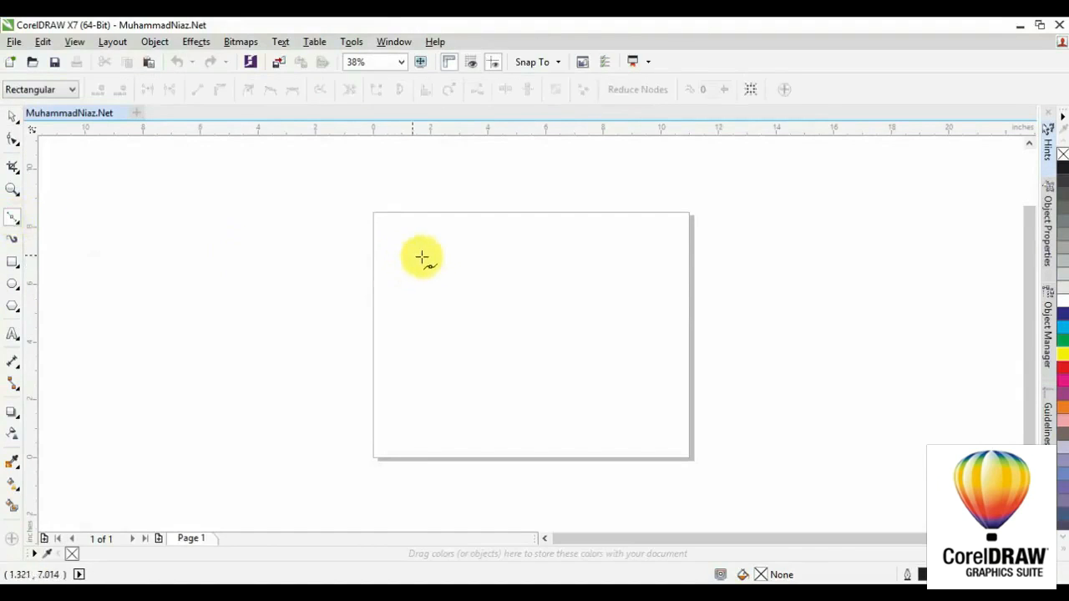
pyautogui.click(13, 189)
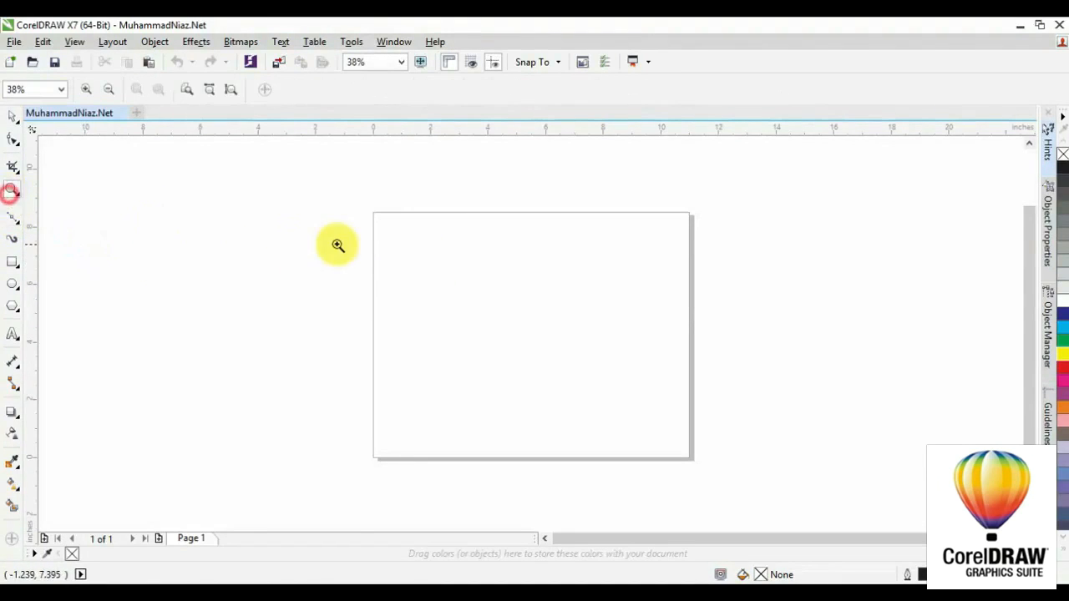
pyautogui.moveTo(382, 231); pyautogui.dragTo(721, 471)
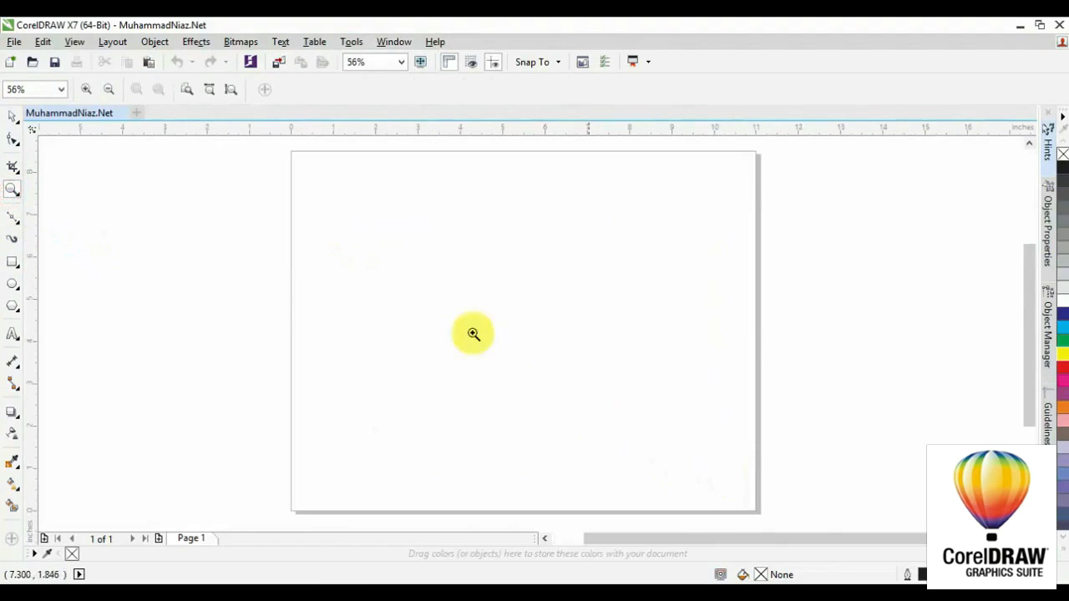
pyautogui.moveTo(234, 195); pyautogui.dragTo(957, 406)
pyautogui.click(12, 218)
pyautogui.click(230, 249)
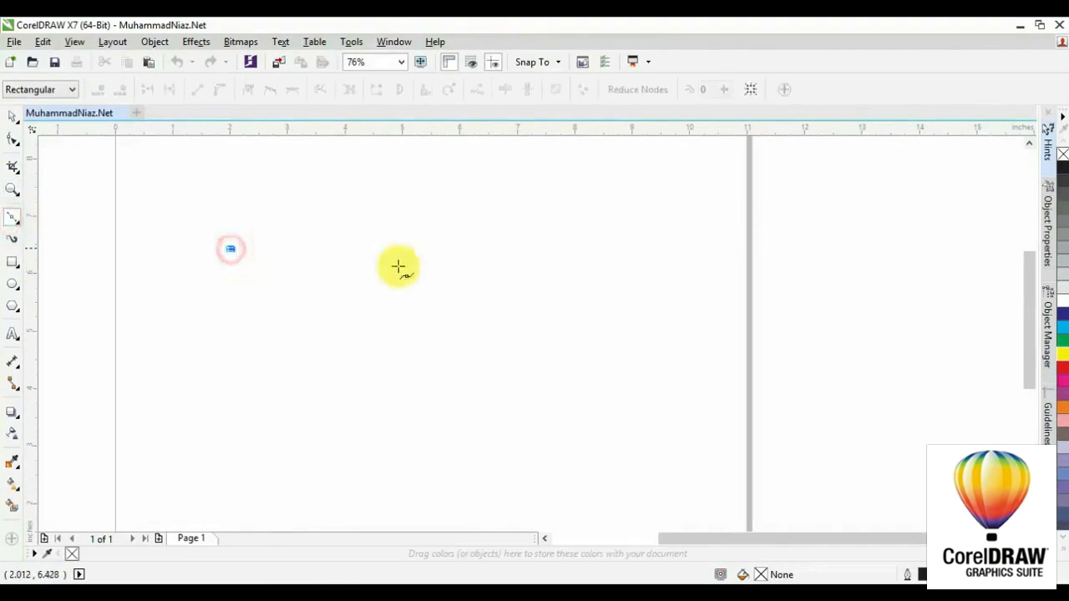
pyautogui.click(584, 252)
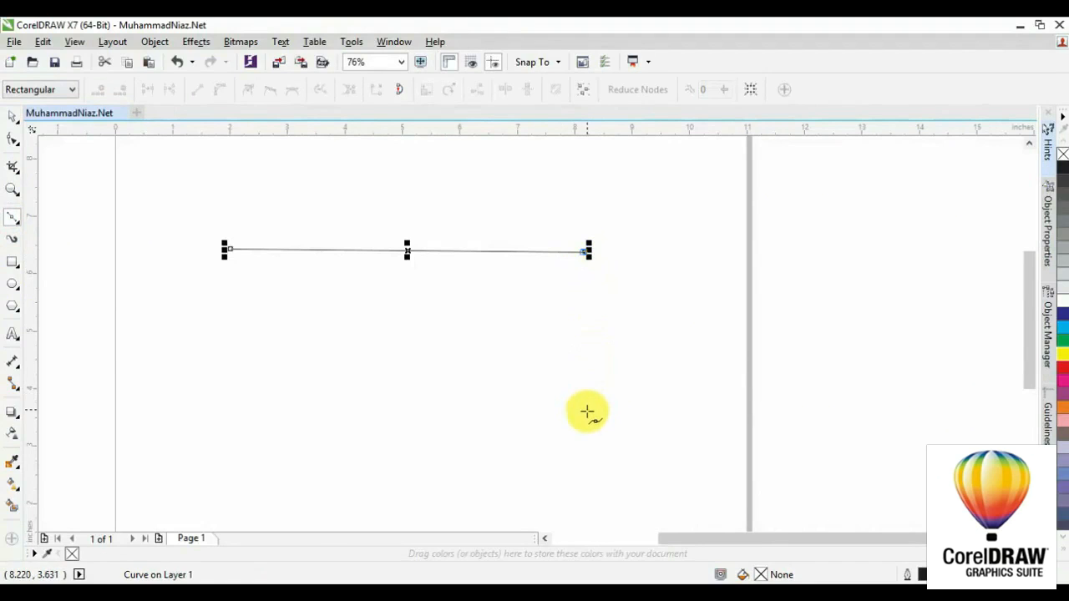
pyautogui.click(587, 410)
pyautogui.click(225, 411)
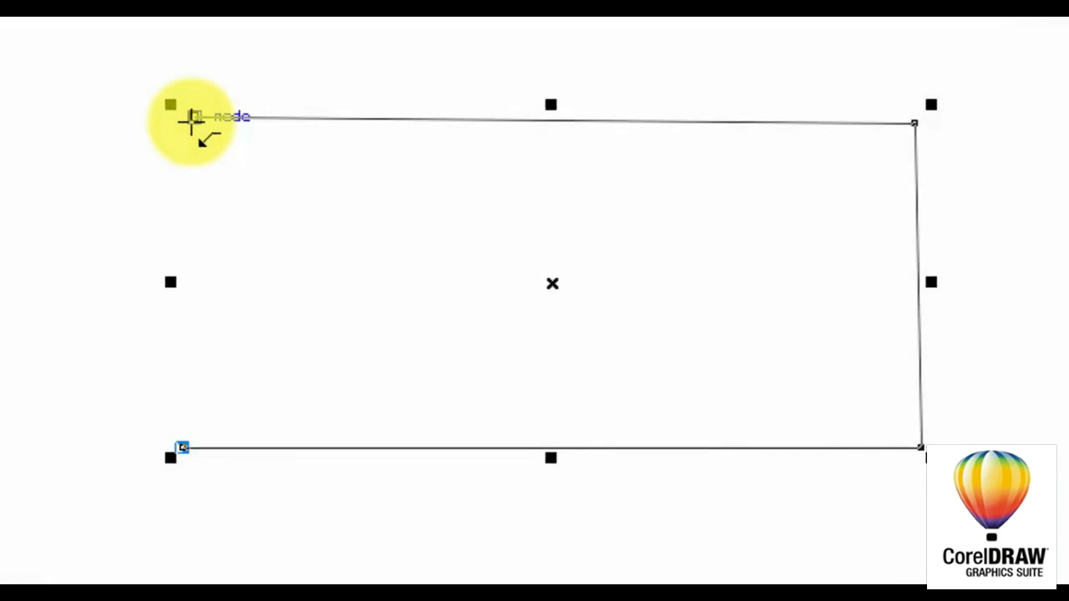
pyautogui.click(191, 118)
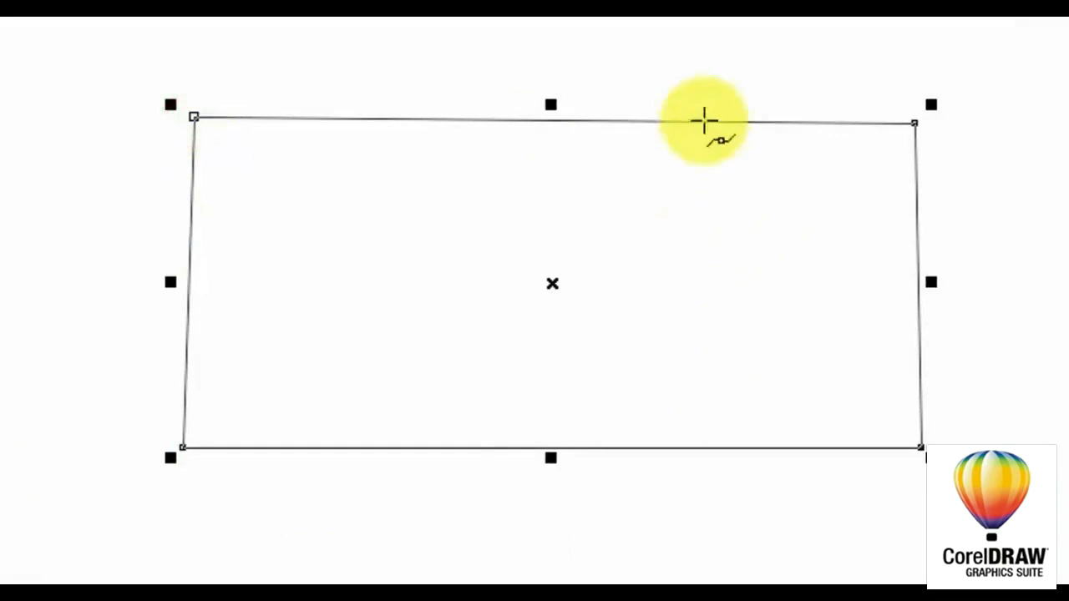
pyautogui.click(680, 26)
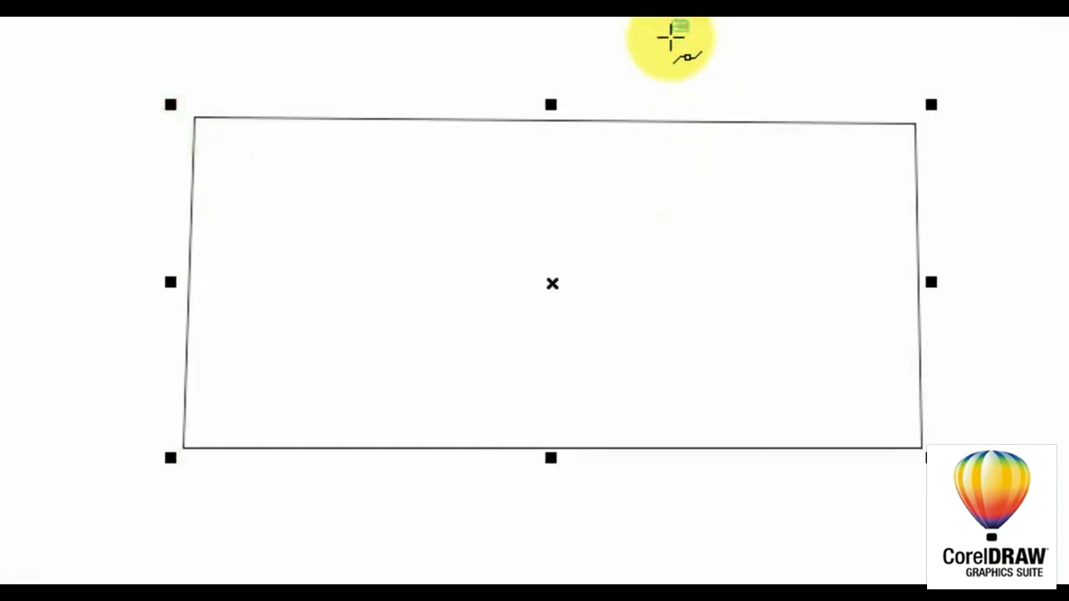
pyautogui.click(472, 173)
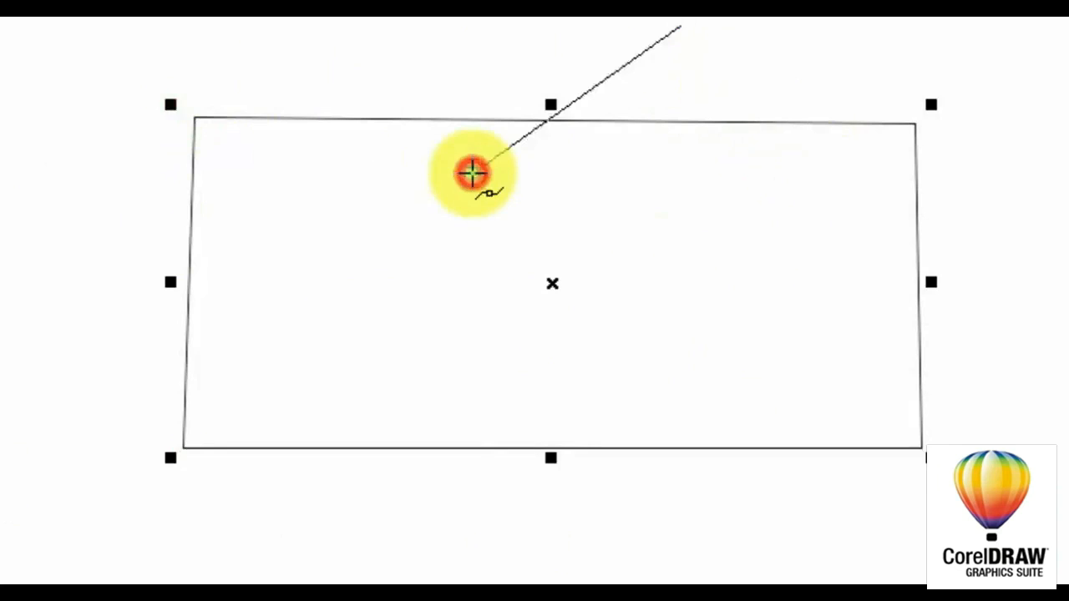
pyautogui.hotkey('ctrl', 'z')
pyautogui.hotkey('ctrl', 'z')
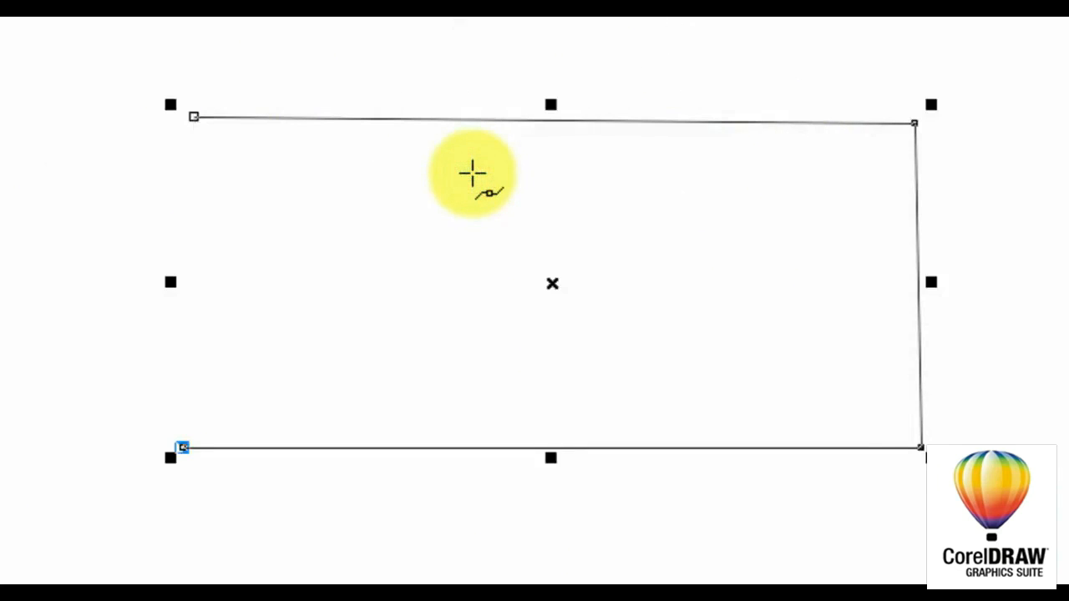
# Close the path at its starting node and give the shape a dark blue fill with a yellow outline.
pyautogui.click(193, 116)
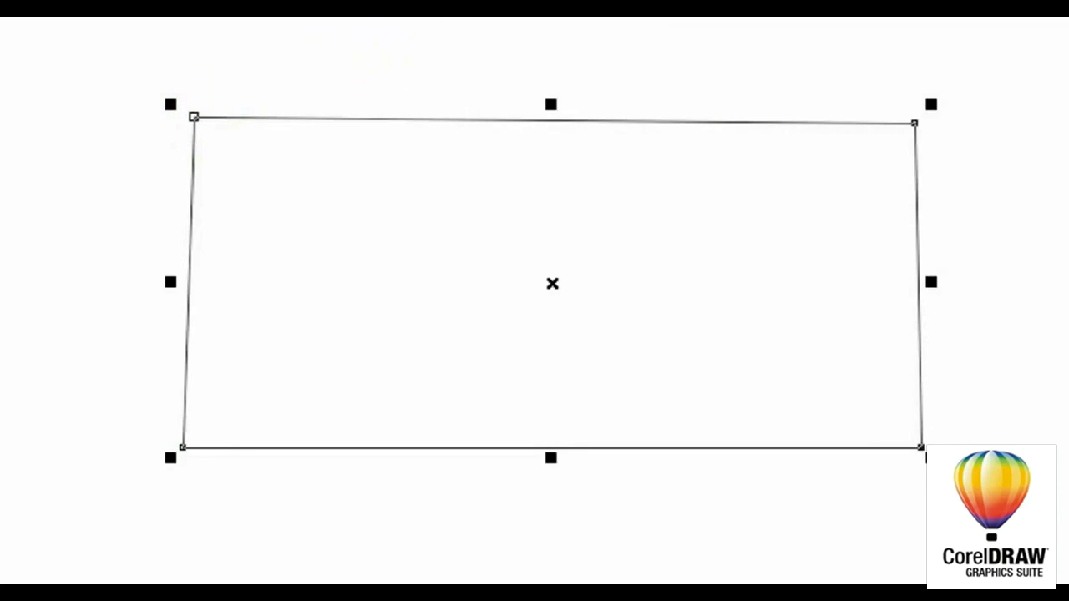
pyautogui.click(1063, 314)
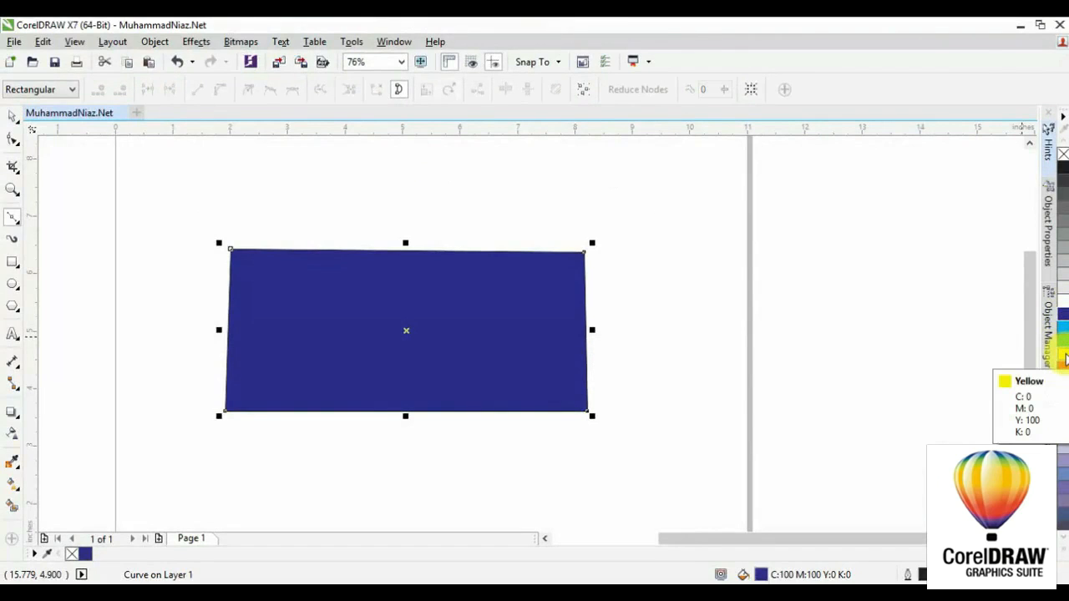
pyautogui.rightClick(1065, 357)
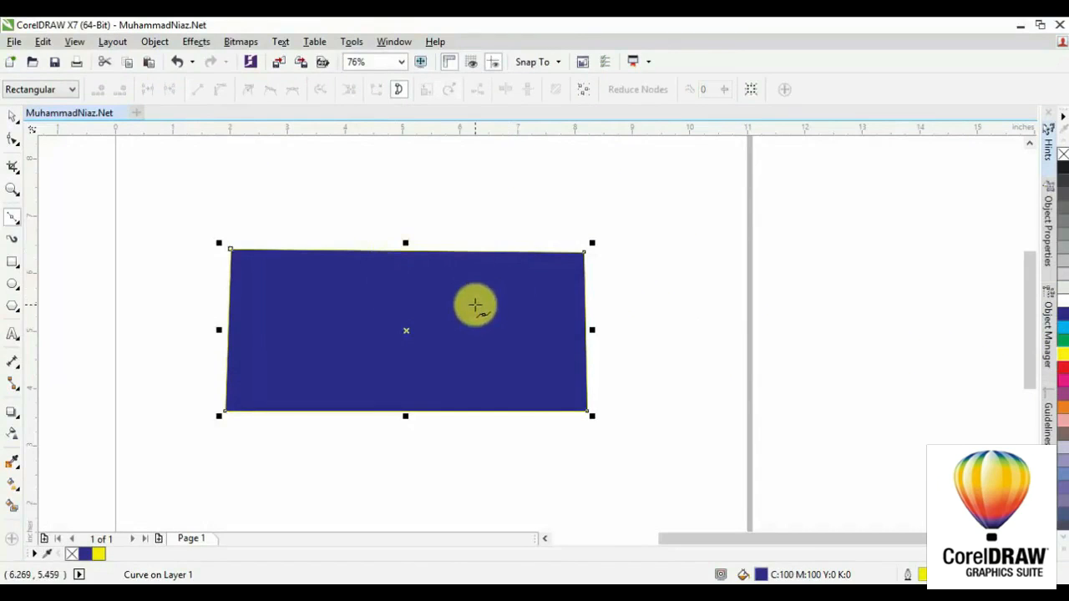
# Give the shape's outline a dashed line style and a width of 4.0 pt in the Outline Pen settings.
pyautogui.press('F12')
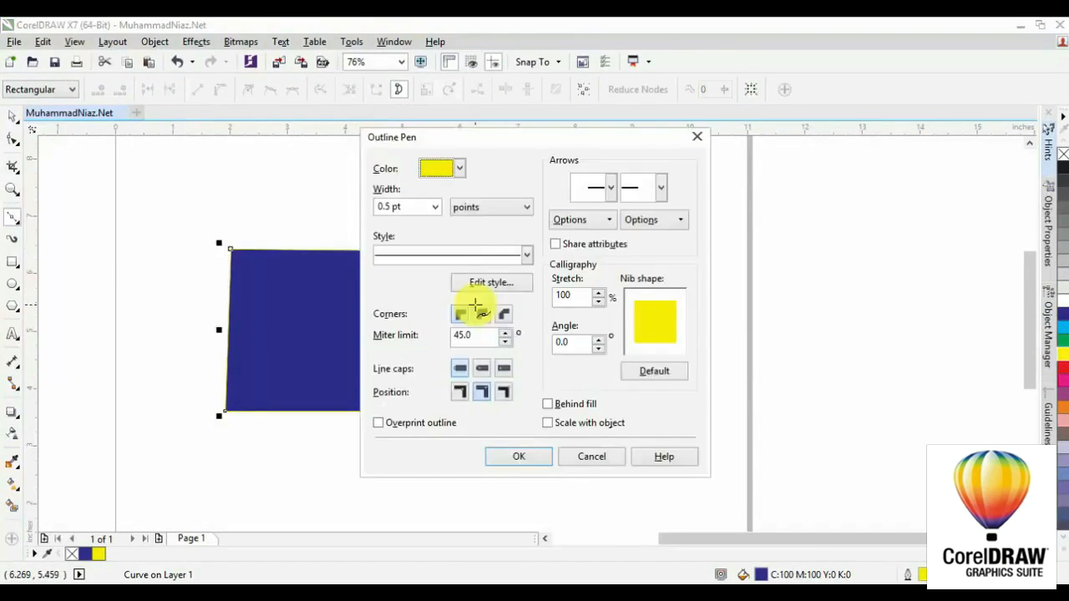
pyautogui.moveTo(588, 146); pyautogui.dragTo(839, 150)
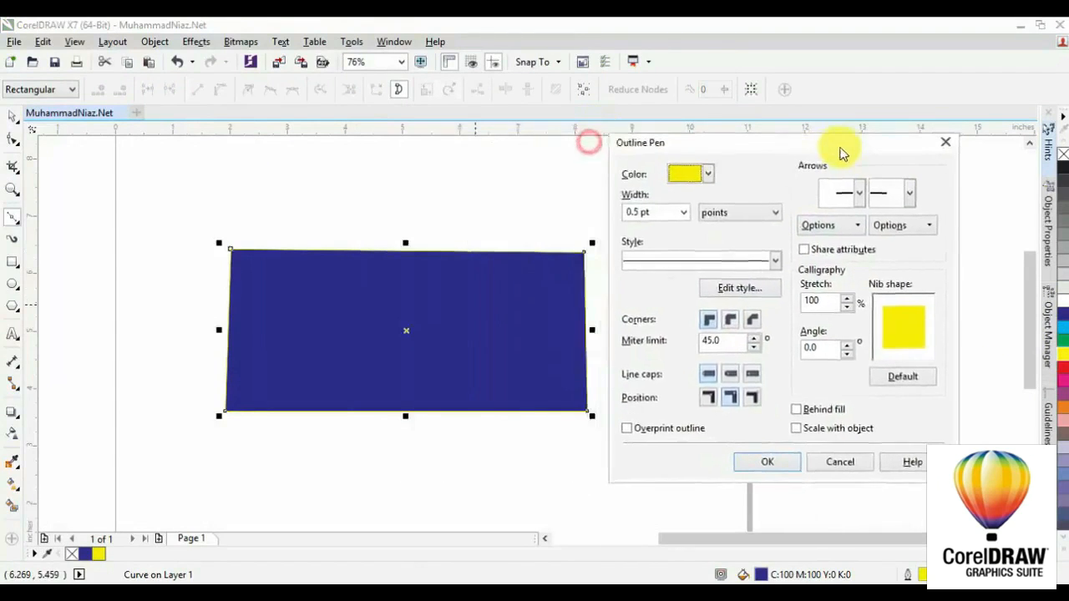
pyautogui.click(777, 259)
pyautogui.moveTo(776, 292); pyautogui.dragTo(781, 327)
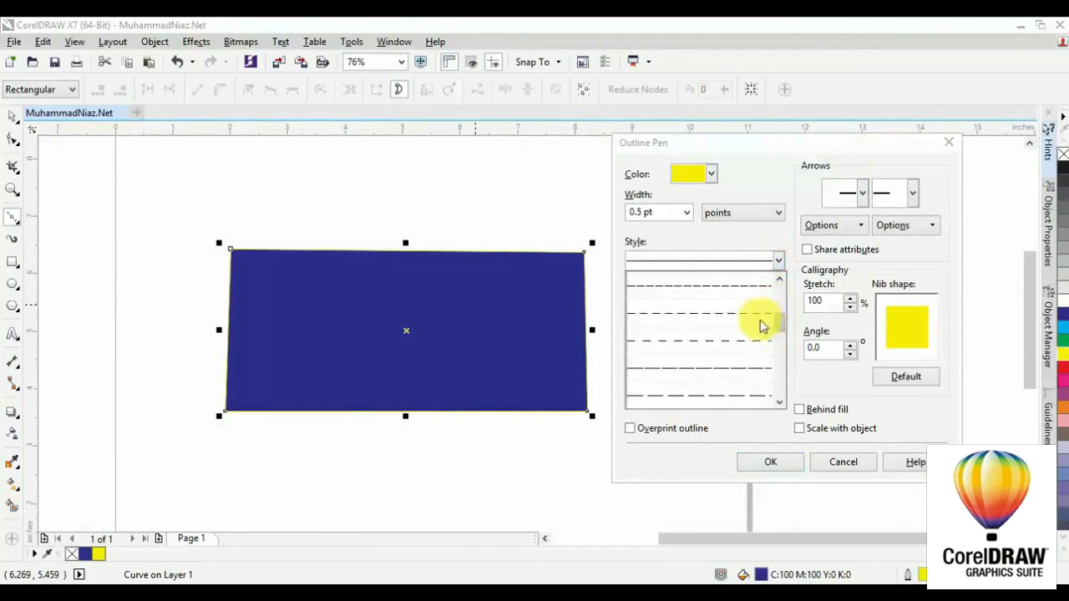
pyautogui.click(747, 314)
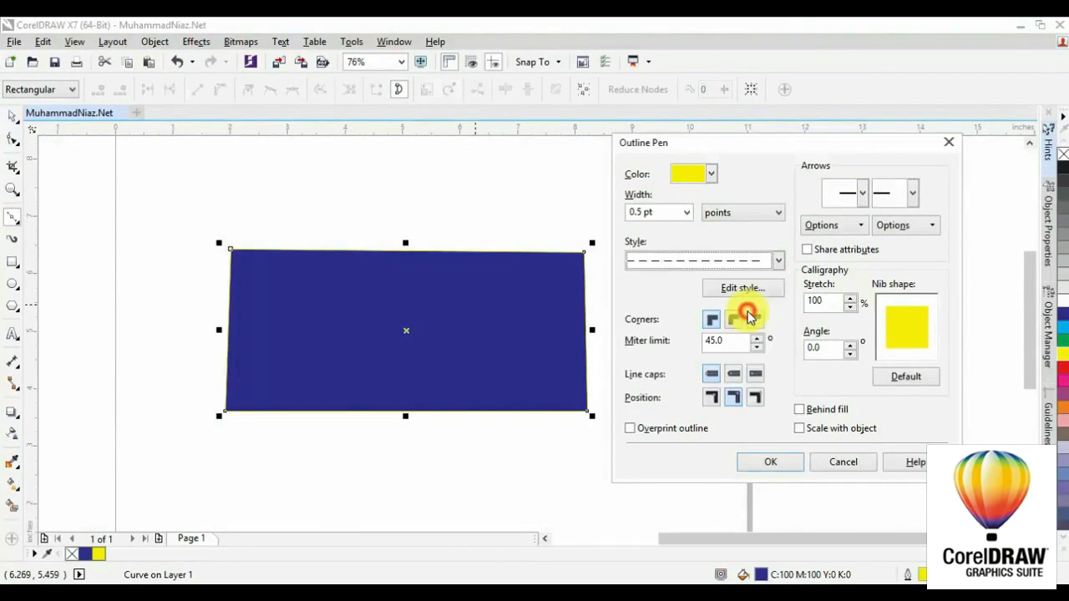
pyautogui.click(689, 214)
pyautogui.click(673, 327)
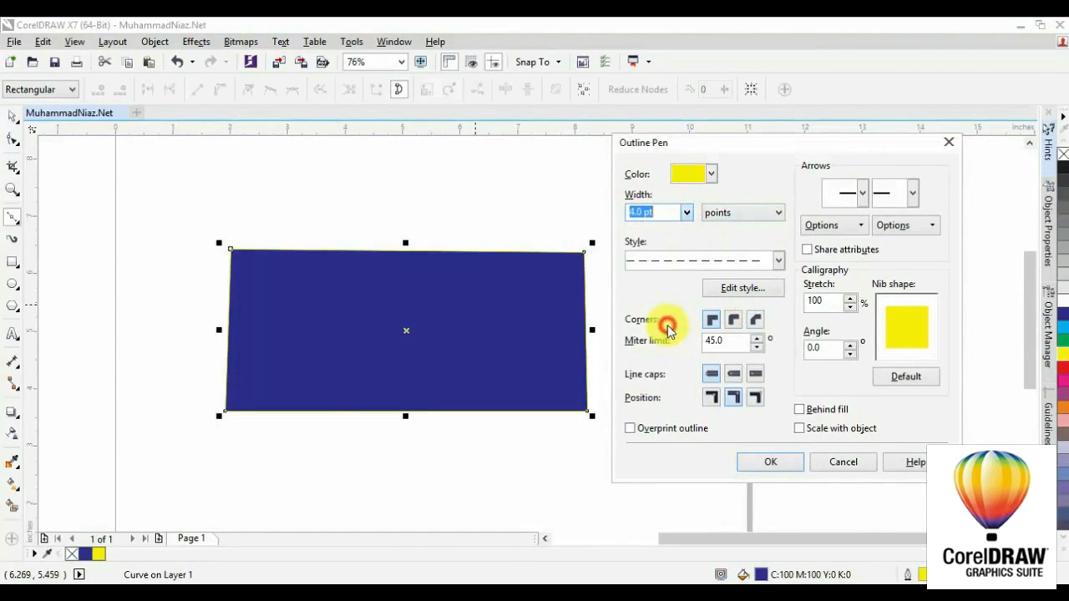
pyautogui.click(761, 457)
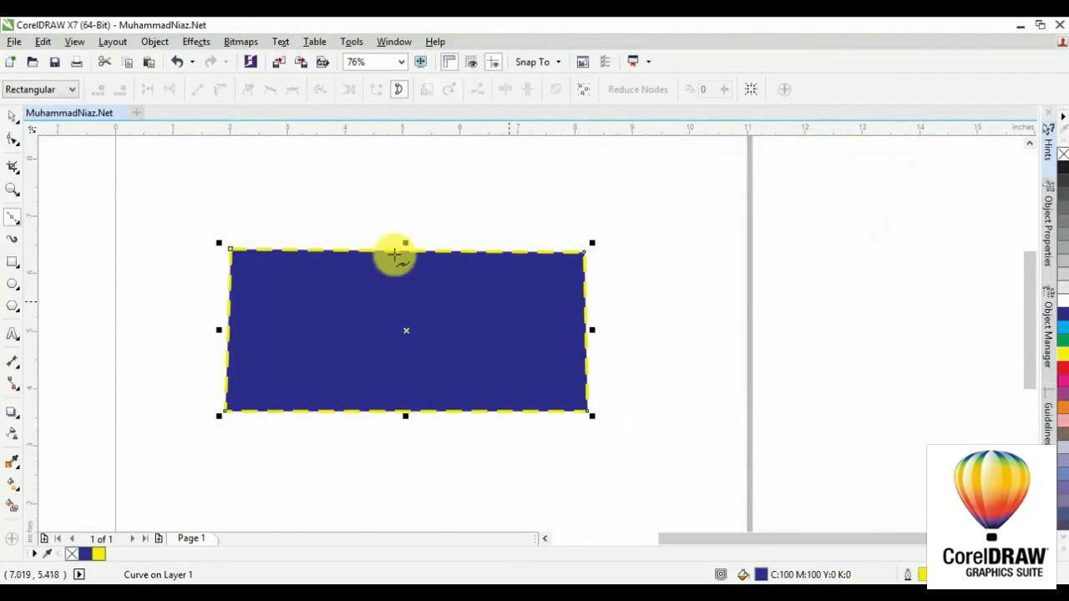
# Select the blue four-sided shape with the Pick tool and delete it.
pyautogui.click(12, 117)
pyautogui.click(339, 193)
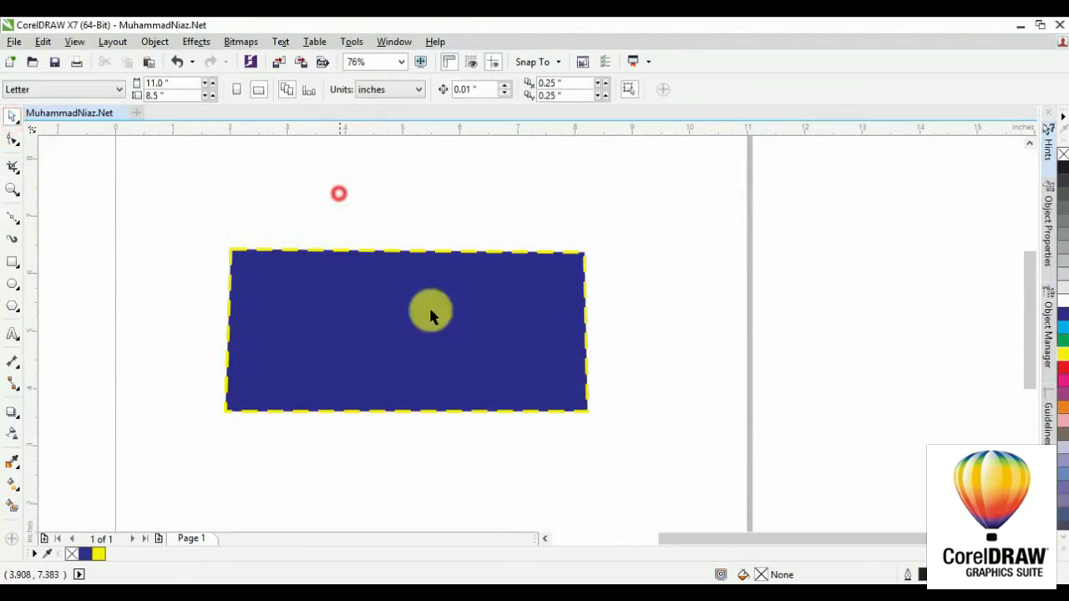
pyautogui.click(432, 315)
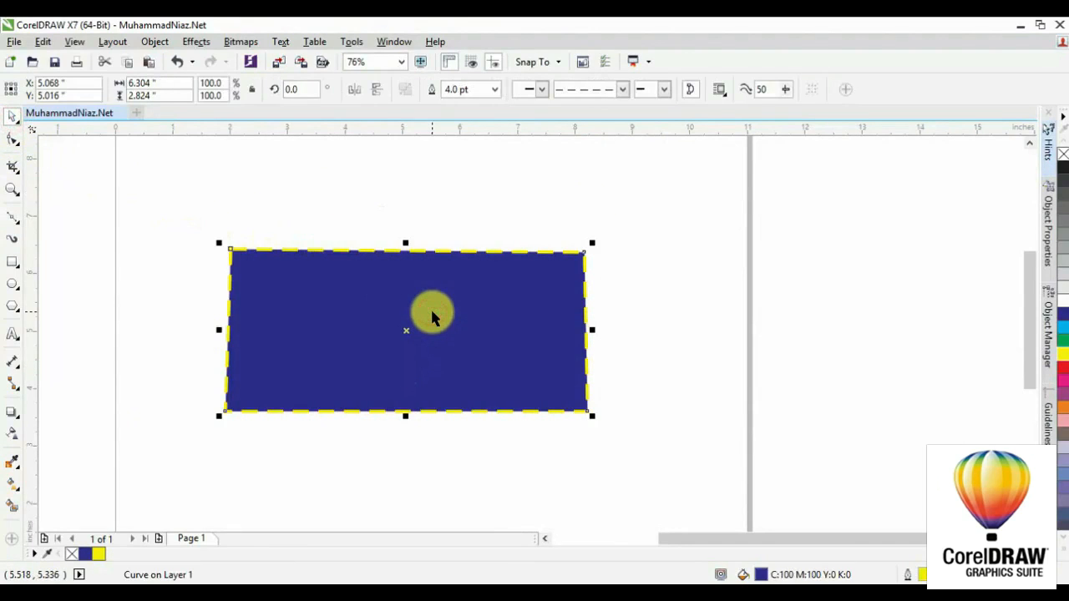
pyautogui.press('Delete')
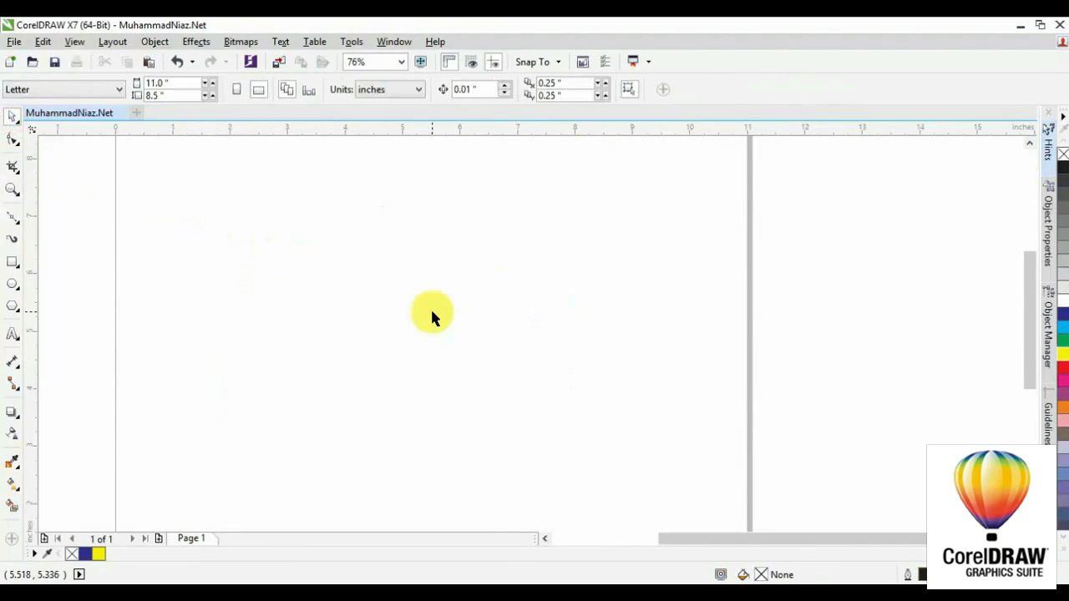
pyautogui.click(15, 219)
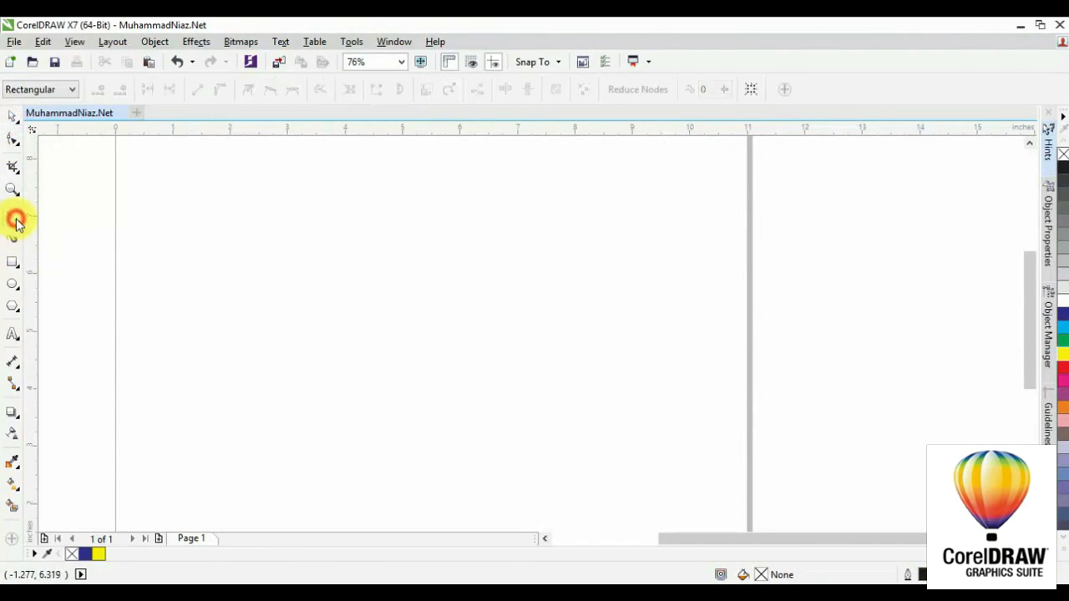
pyautogui.click(227, 254)
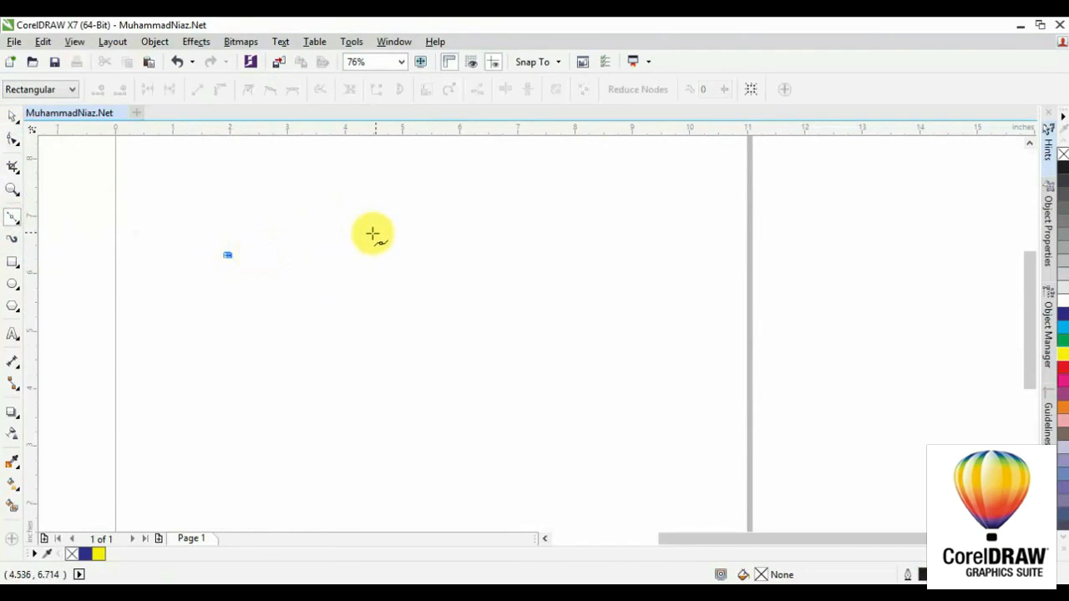
pyautogui.moveTo(264, 248); pyautogui.dragTo(271, 213)
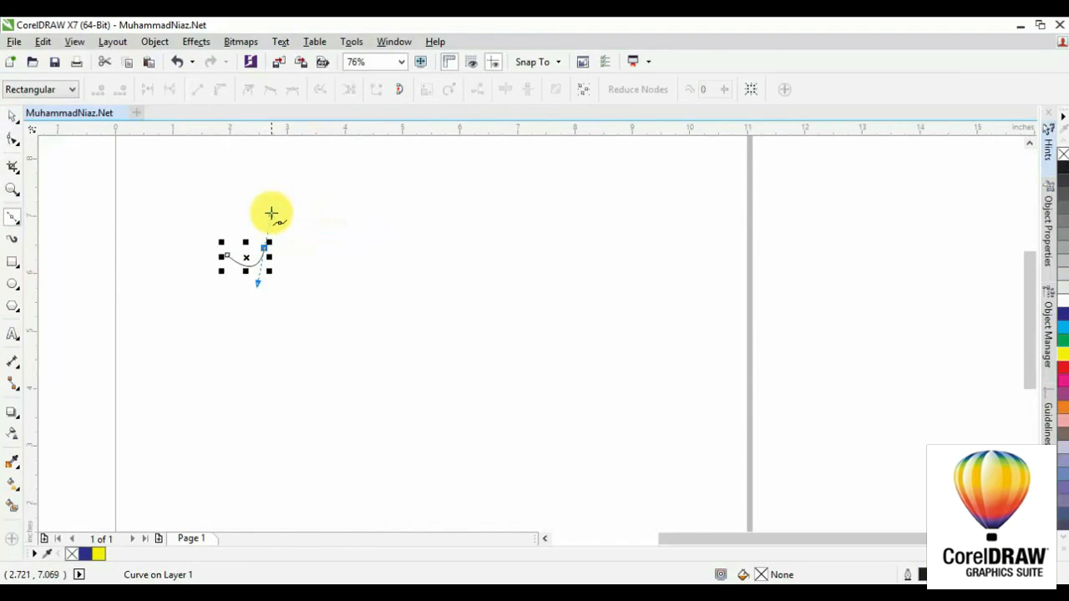
# Draw an arched Bézier segment about 2.7 inches wide, rising to an upper right node with long direction handles sloping down to the right.
pyautogui.click(231, 272)
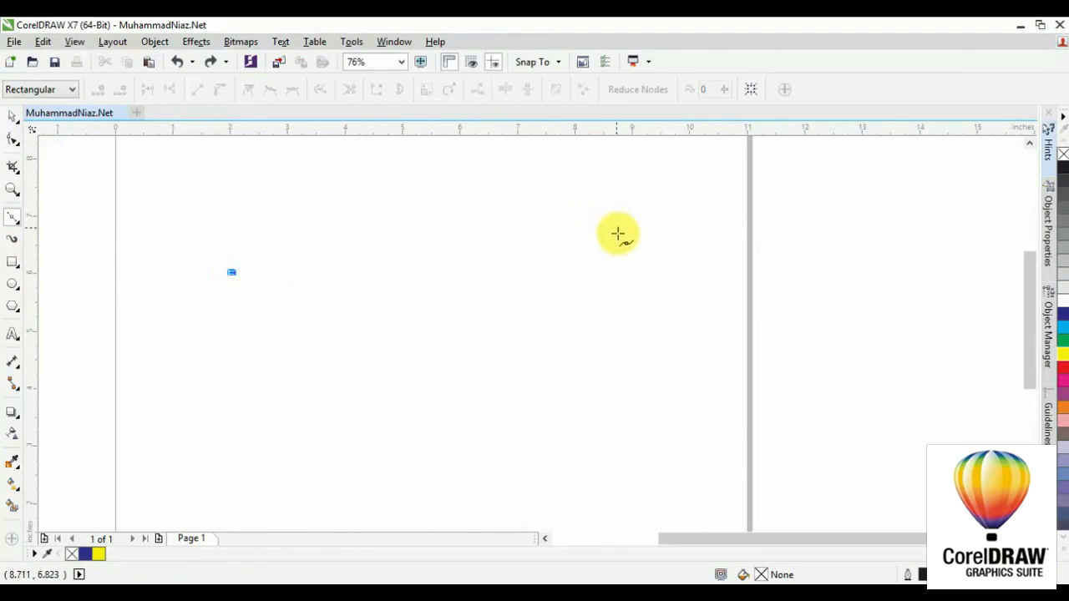
pyautogui.click(386, 200)
pyautogui.moveTo(387, 200); pyautogui.dragTo(511, 238)
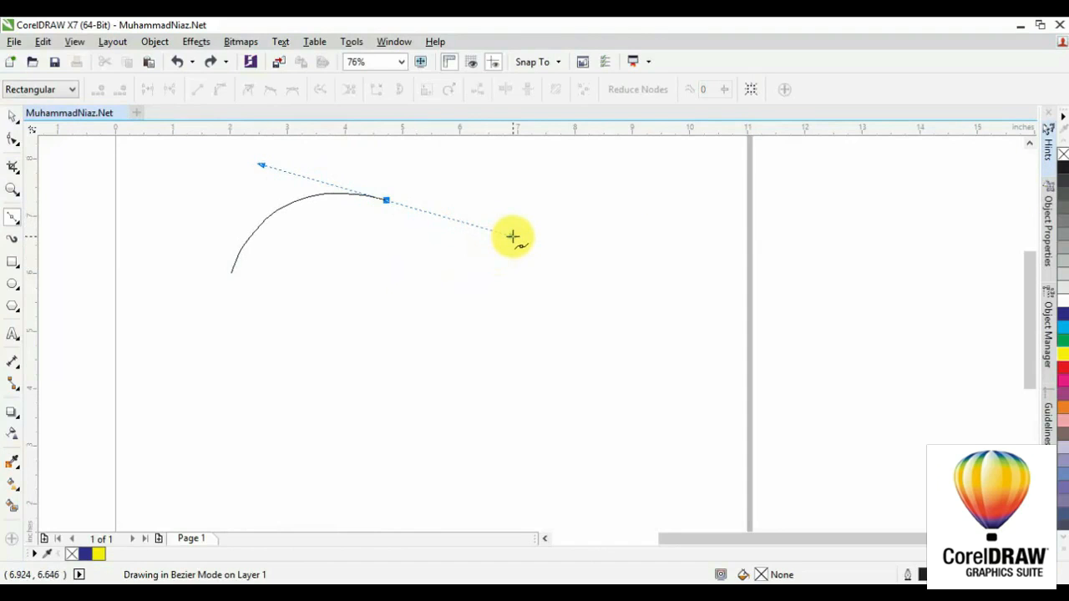
pyautogui.moveTo(512, 236)
pyautogui.mouseDown()
pyautogui.moveTo(523, 218)
pyautogui.moveTo(518, 233)
pyautogui.mouseUp()
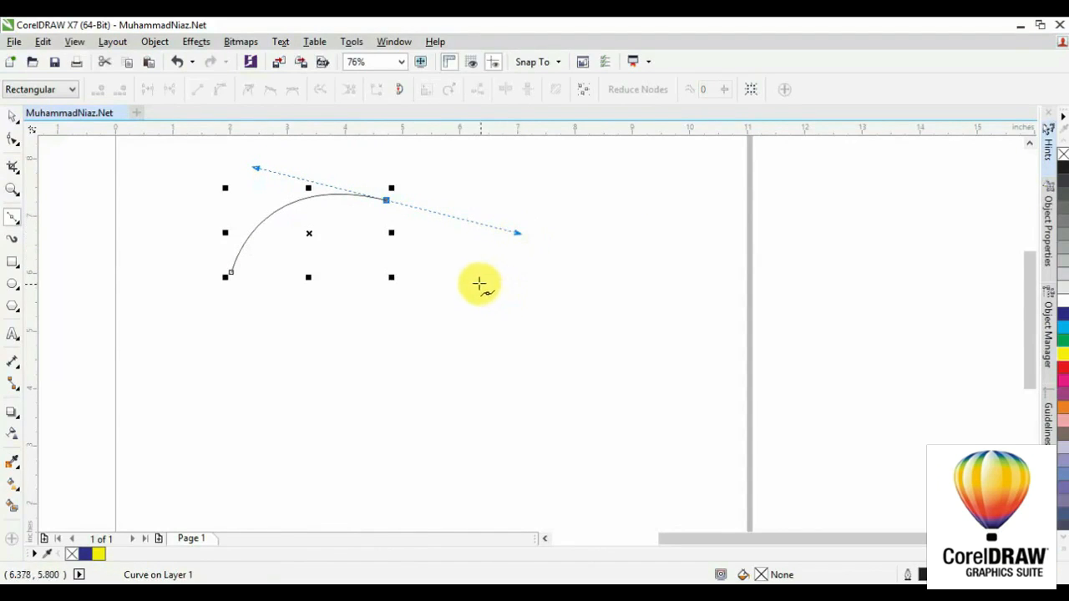
# Continue the Bézier curve through three more nodes and close it at its starting node as a rounded shape about 4.5 inches wide.
pyautogui.click(467, 282)
pyautogui.moveTo(464, 295); pyautogui.dragTo(380, 415)
pyautogui.press('alt')
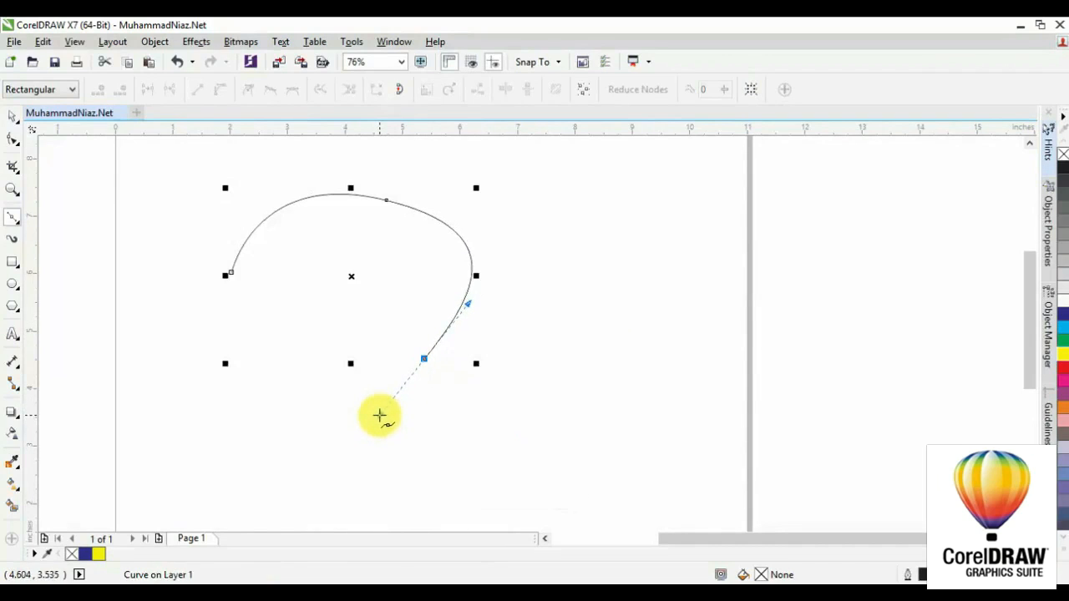
pyautogui.click(289, 398)
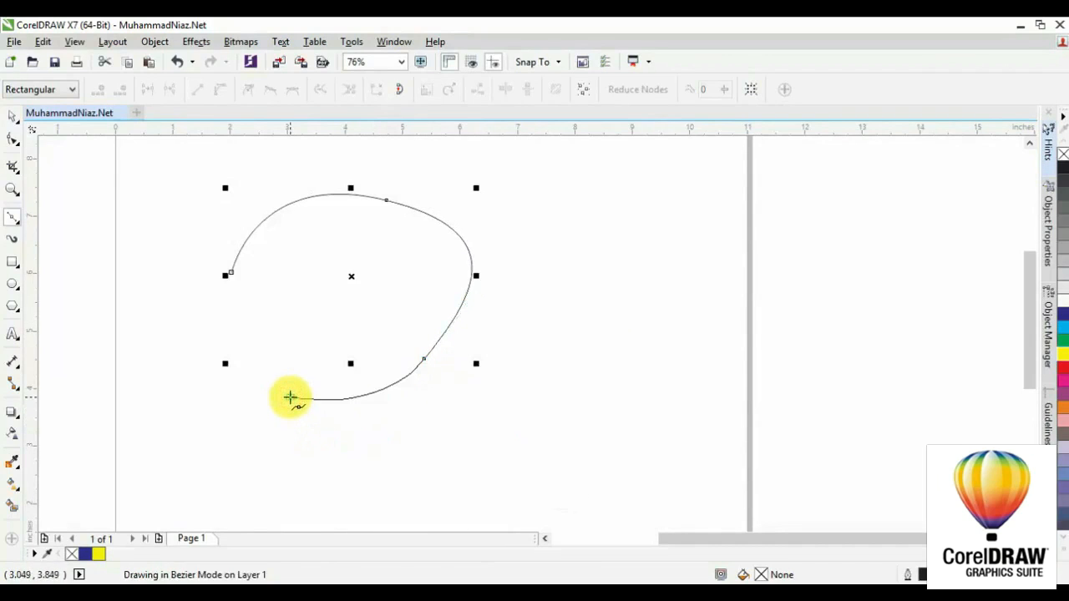
pyautogui.click(224, 333)
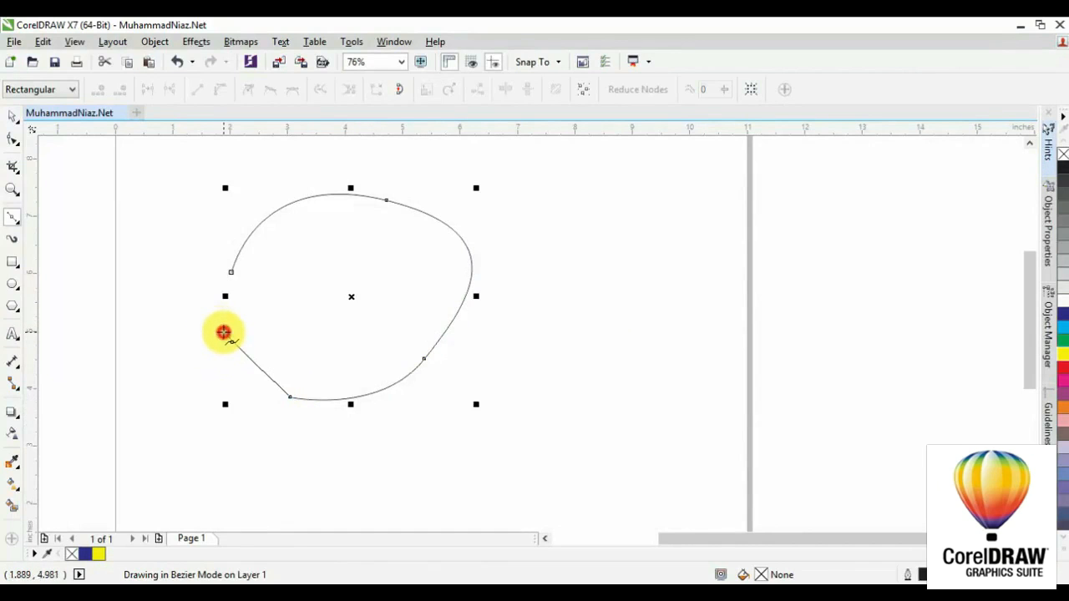
pyautogui.moveTo(217, 341)
pyautogui.mouseDown()
pyautogui.moveTo(211, 352)
pyautogui.moveTo(258, 314)
pyautogui.moveTo(202, 344)
pyautogui.moveTo(217, 320)
pyautogui.moveTo(245, 315)
pyautogui.moveTo(206, 319)
pyautogui.moveTo(215, 319)
pyautogui.mouseUp()
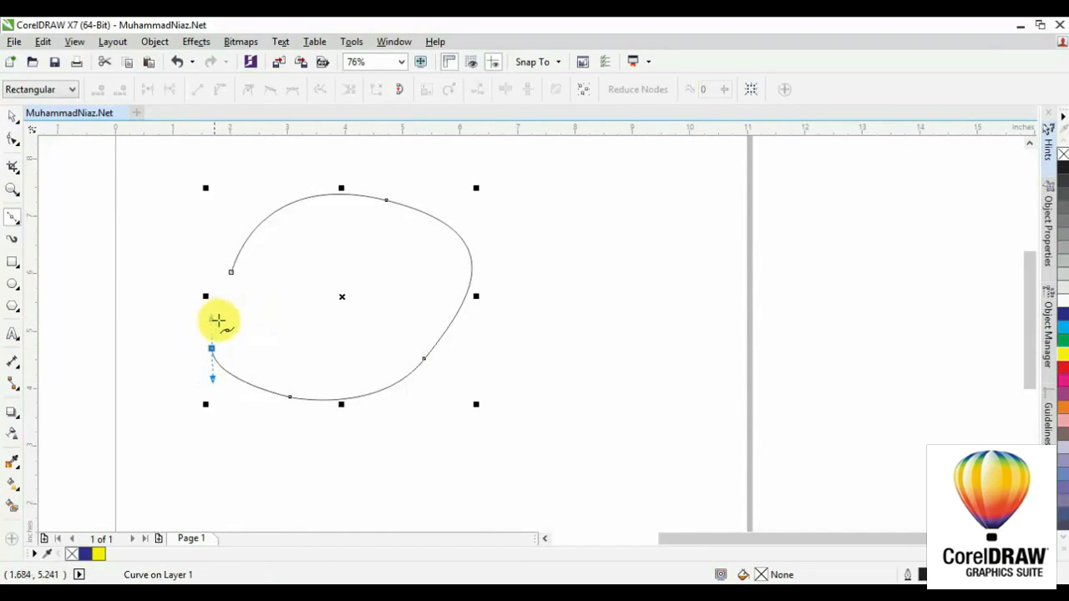
pyautogui.click(229, 275)
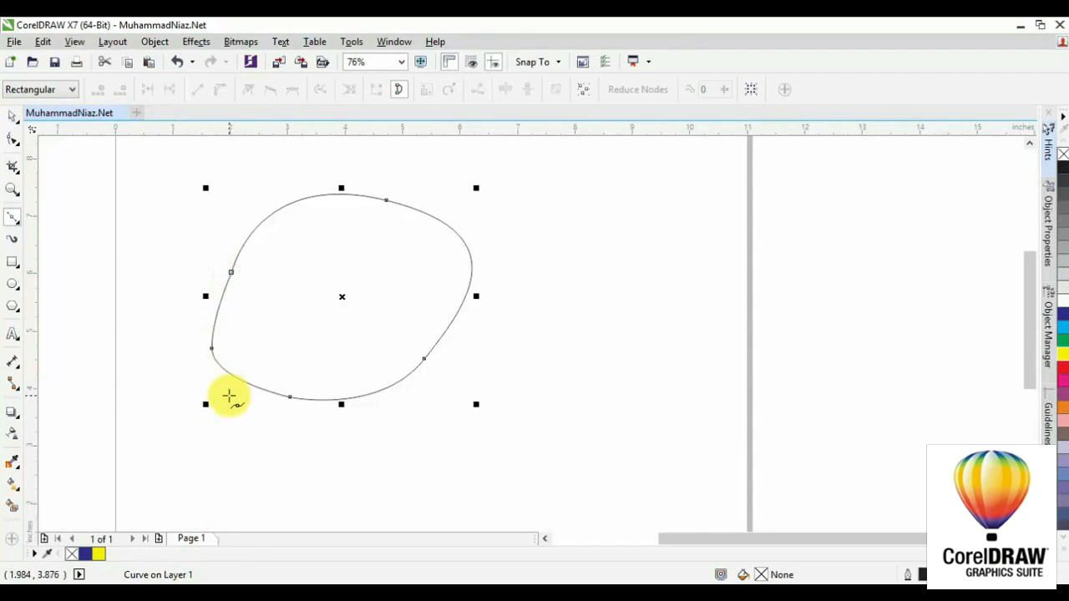
# Give the closed curve's outline a width of 8.0 pt and a dash-dot line style, then colour it cyan after trying green.
pyautogui.press('F12')
pyautogui.click(417, 206)
pyautogui.click(434, 208)
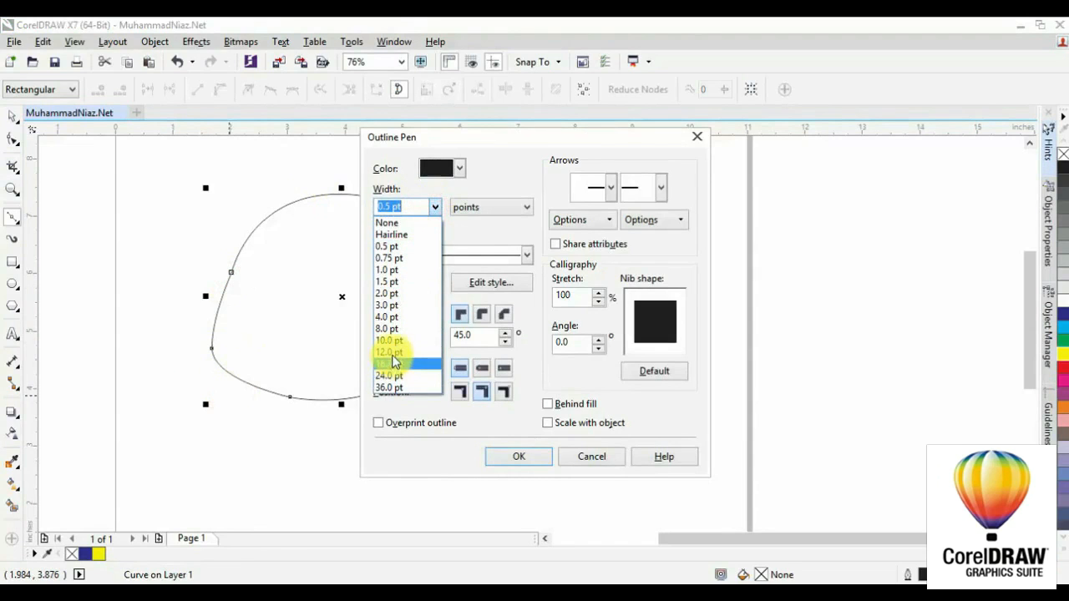
pyautogui.click(395, 333)
pyautogui.click(527, 254)
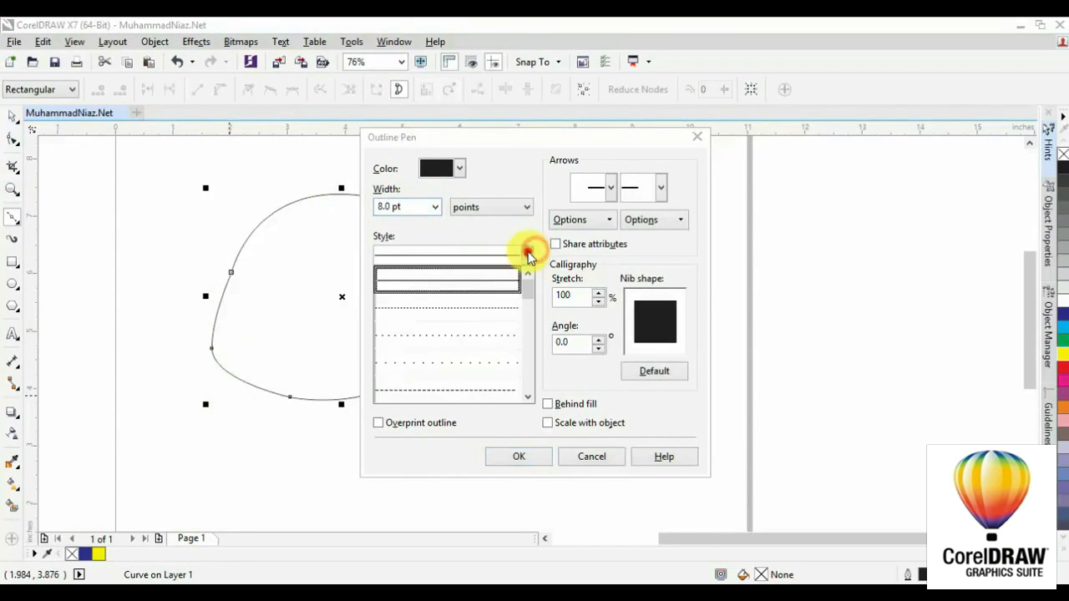
pyautogui.moveTo(527, 291); pyautogui.dragTo(527, 369)
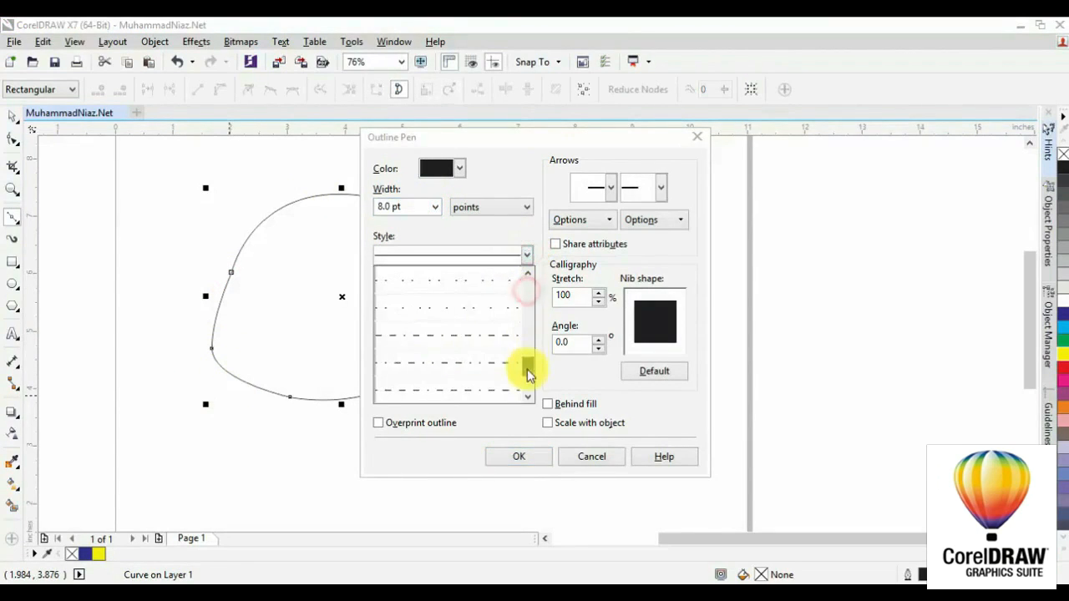
pyautogui.click(495, 335)
pyautogui.click(511, 455)
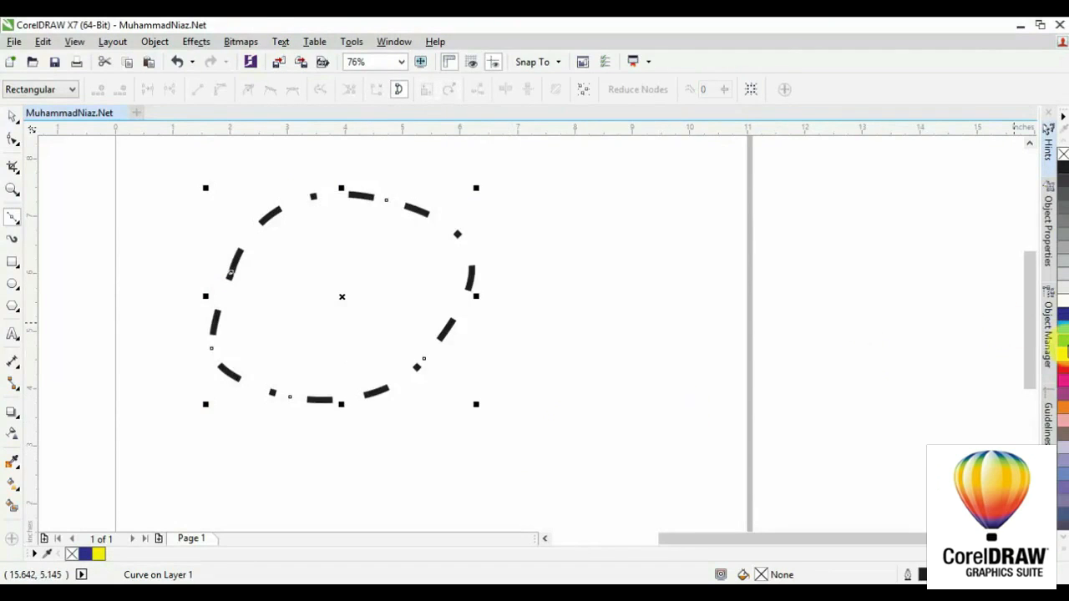
pyautogui.rightClick(1064, 345)
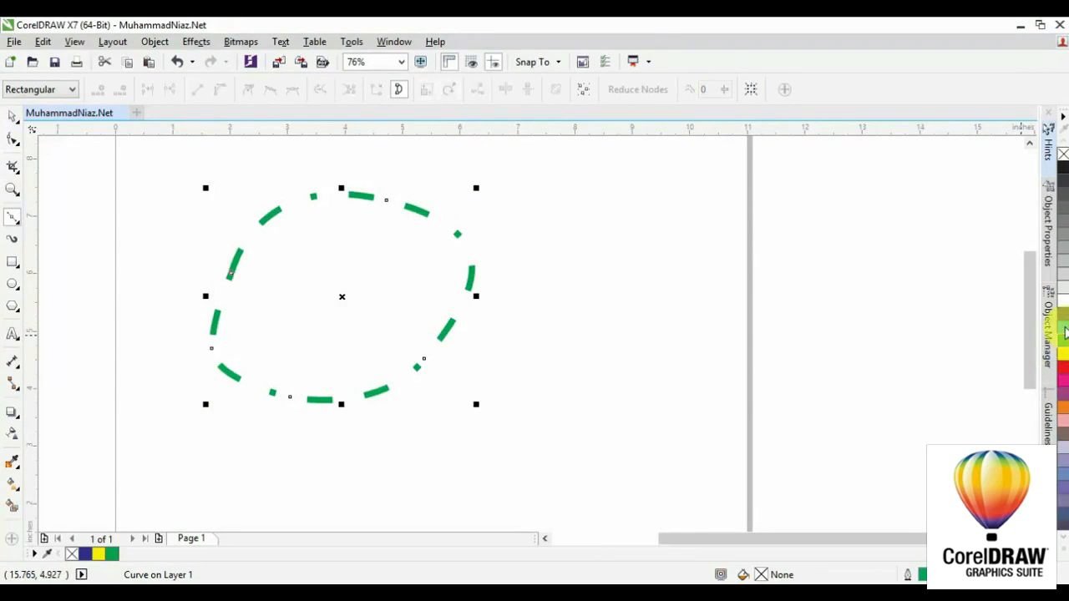
pyautogui.rightClick(1064, 326)
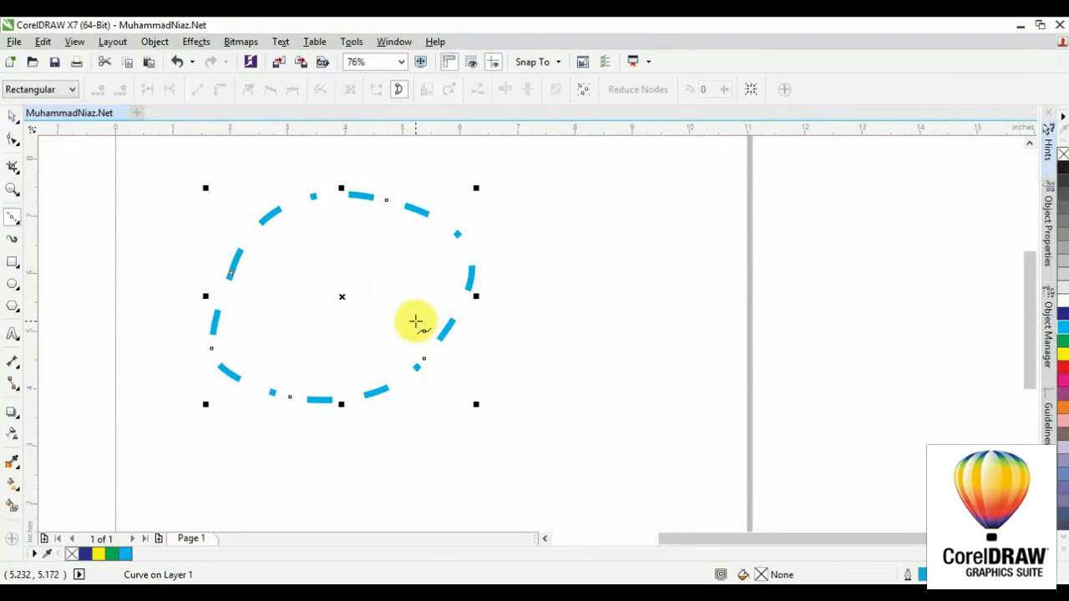